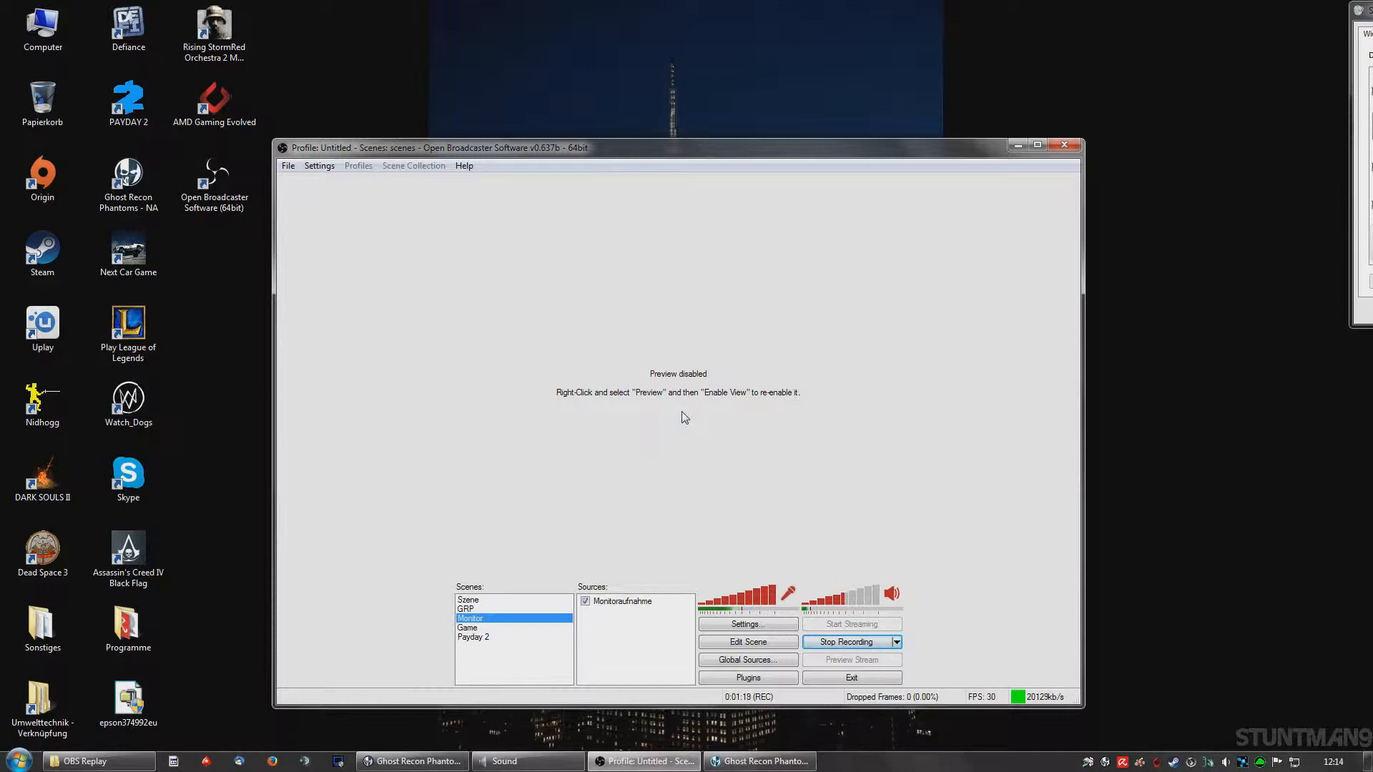
Step: Set the broadcast mode to File Output Only in the broadcast settings
left_click(320, 166)
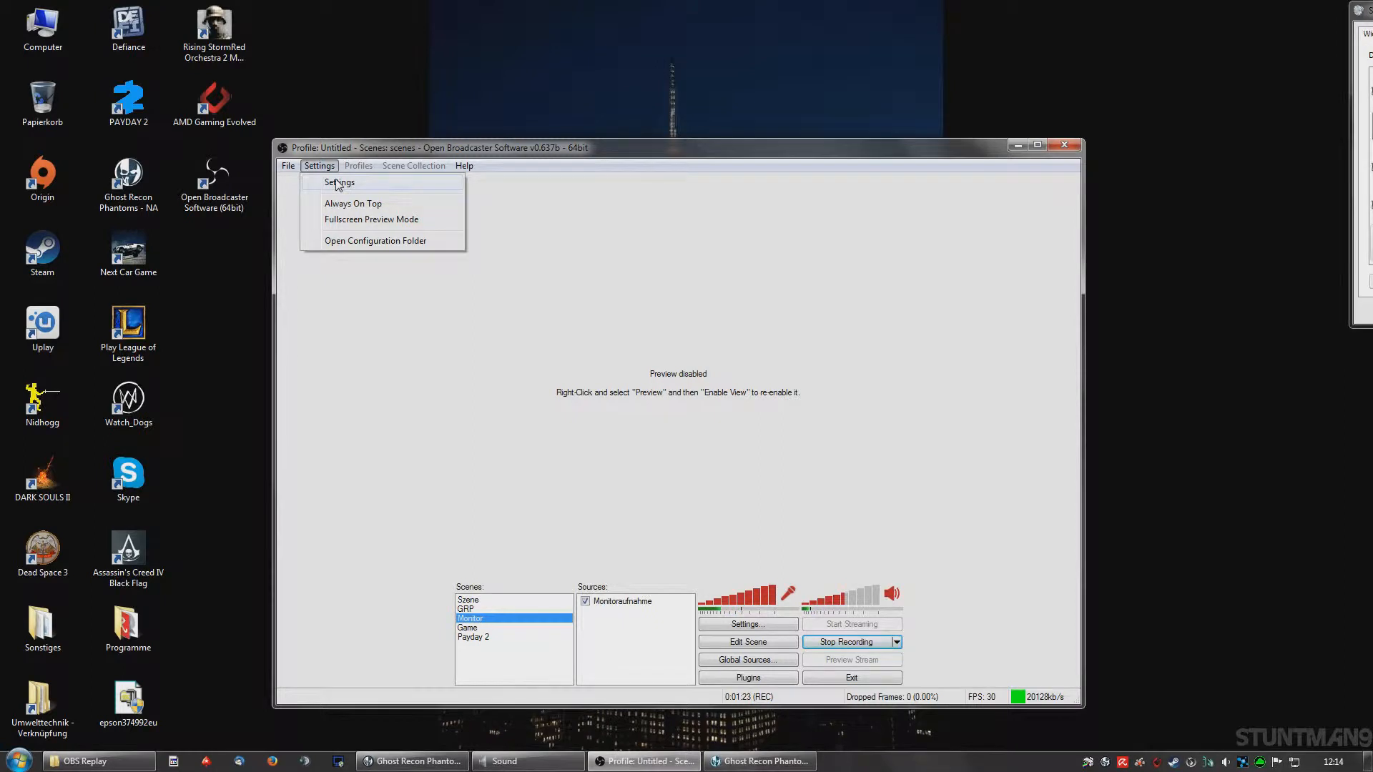
left_click(339, 183)
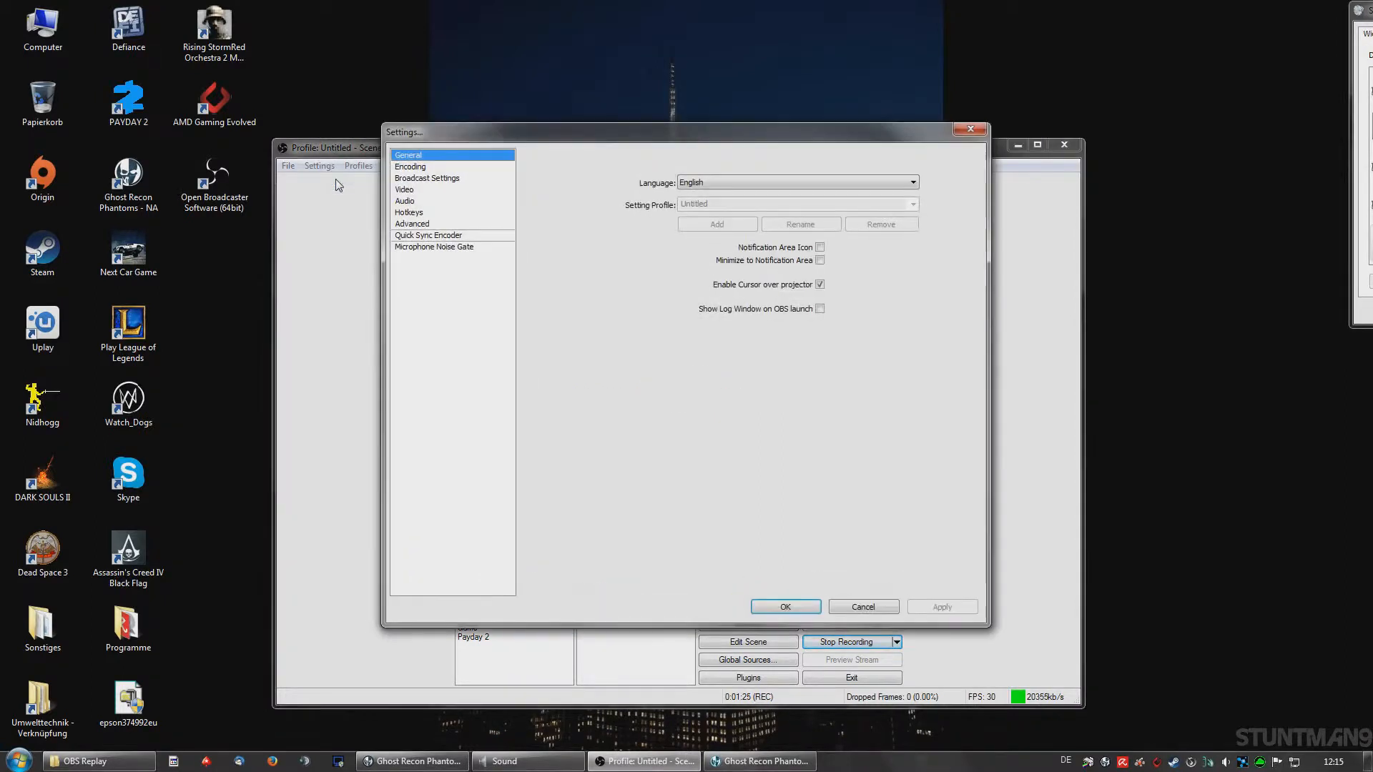
left_click(412, 180)
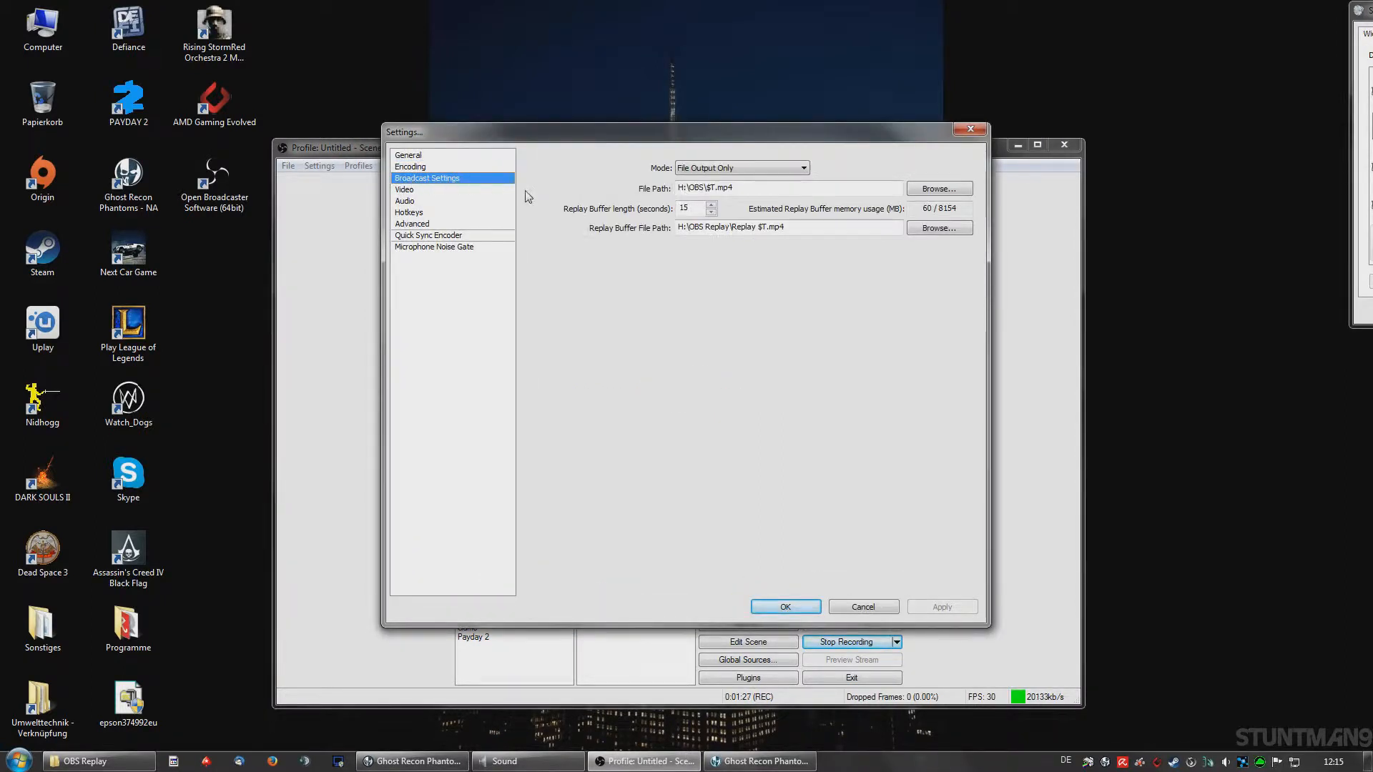
left_click(802, 169)
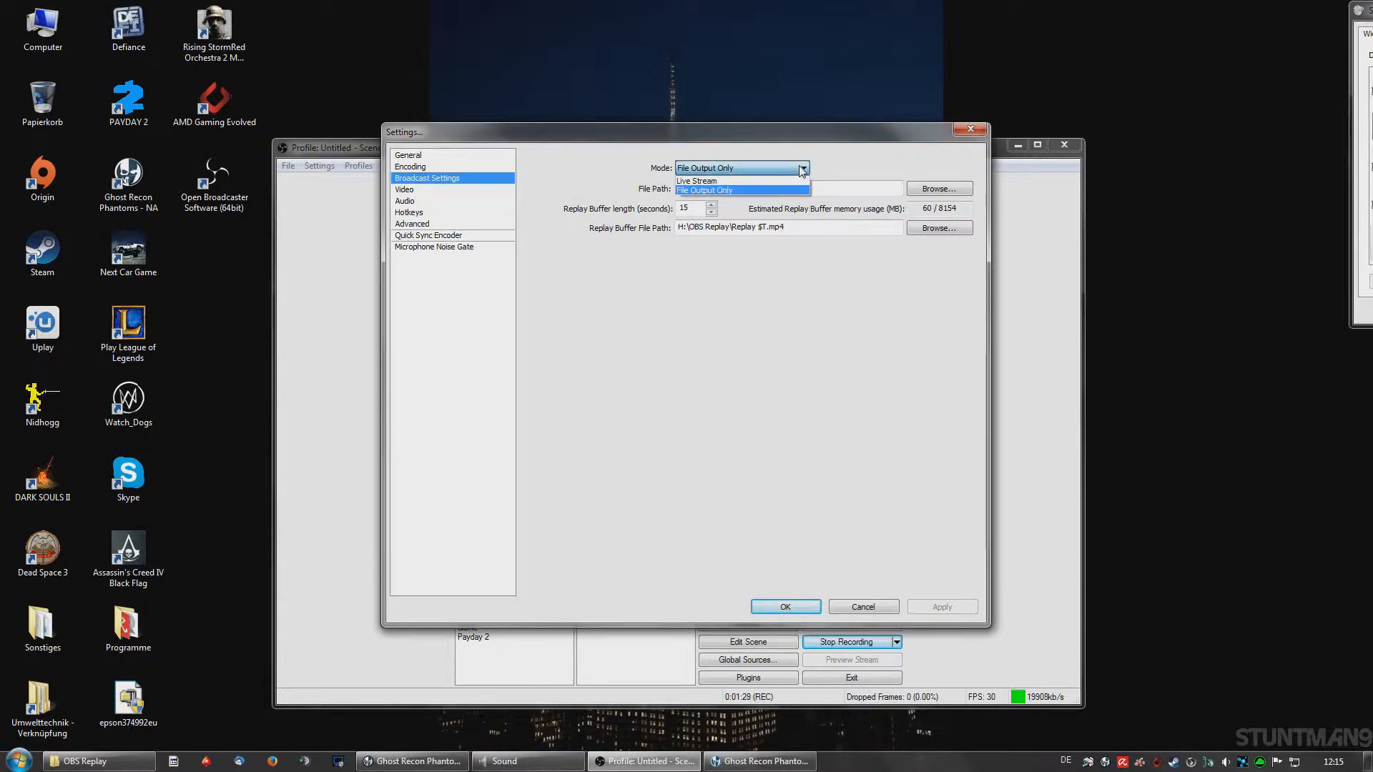
left_click(724, 191)
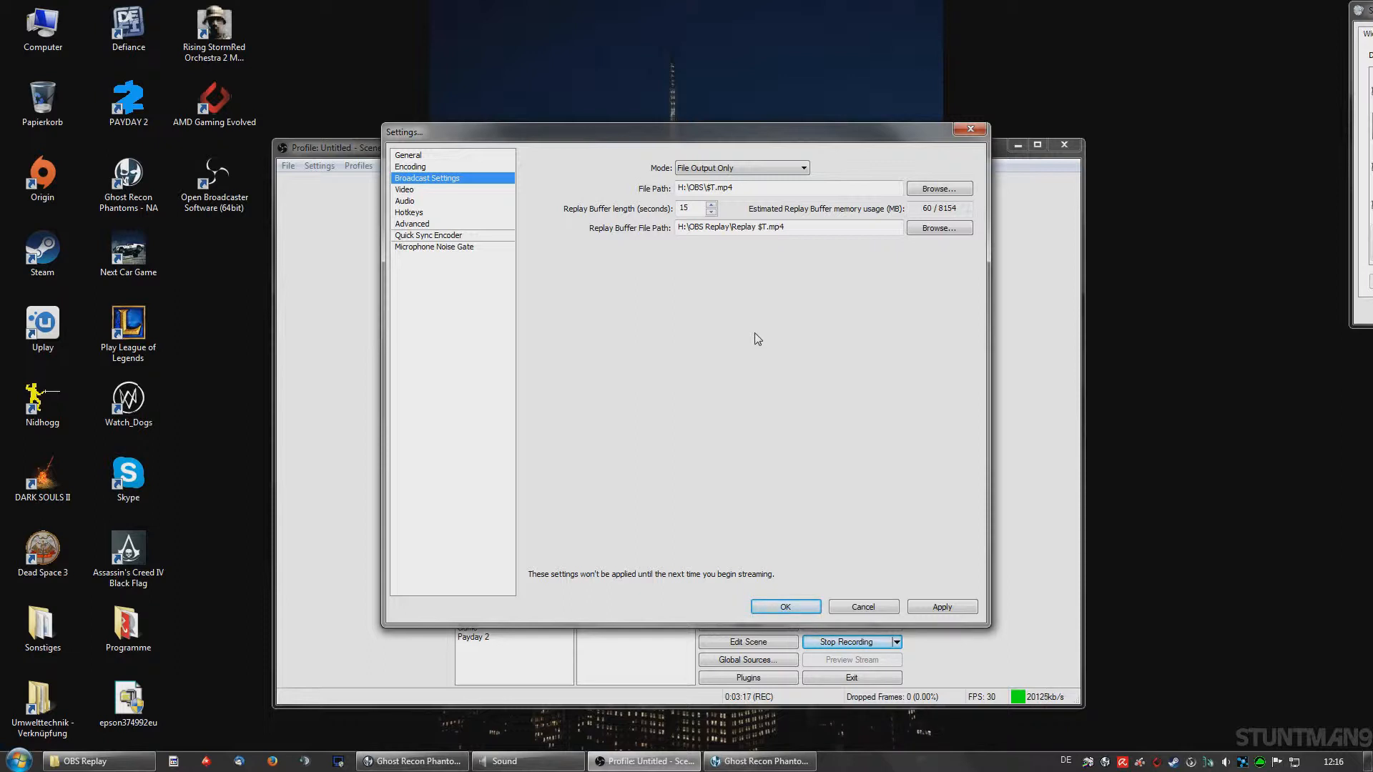
mouse_move(697, 205)
mouse_move(759, 229)
Step: Examine the video settings, including the available resolution downscale options, without choosing another one
left_click(445, 190)
left_click(703, 435)
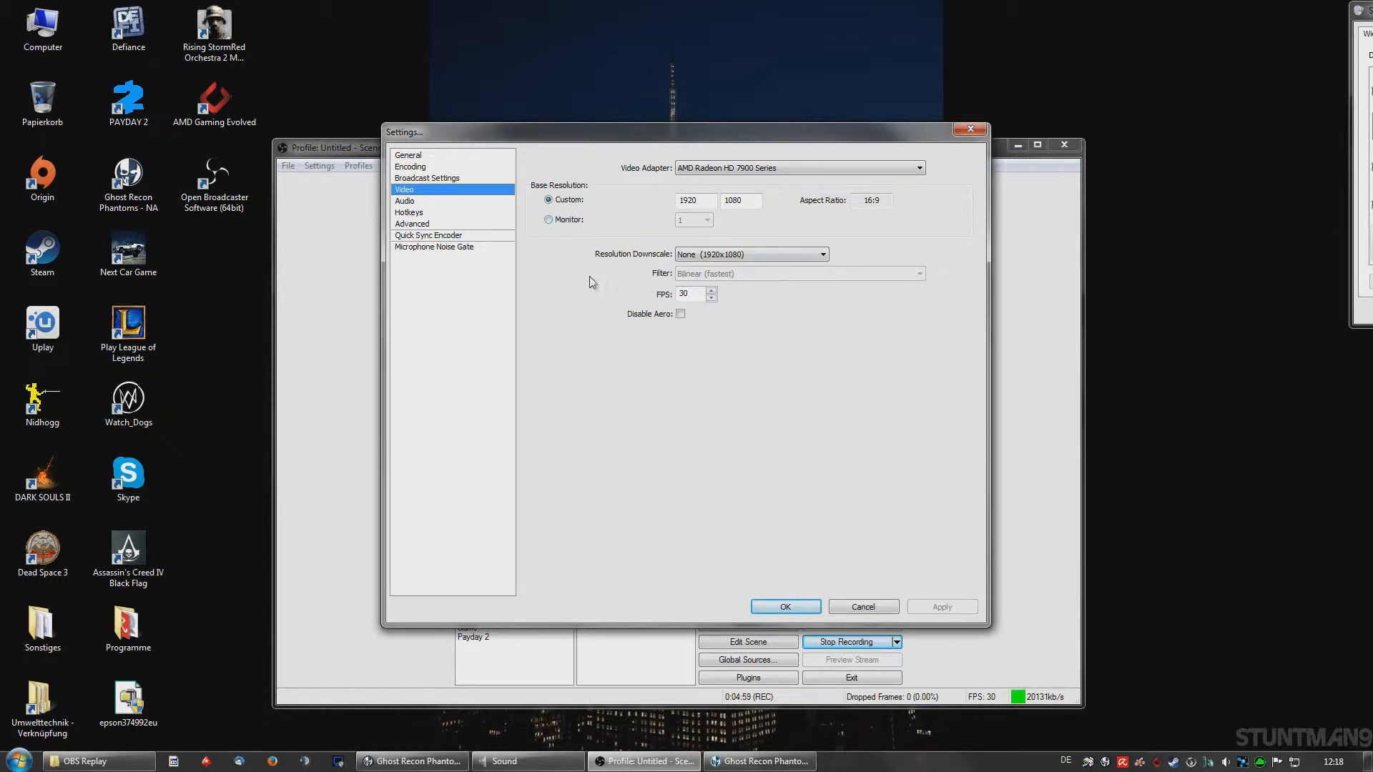
left_click(823, 256)
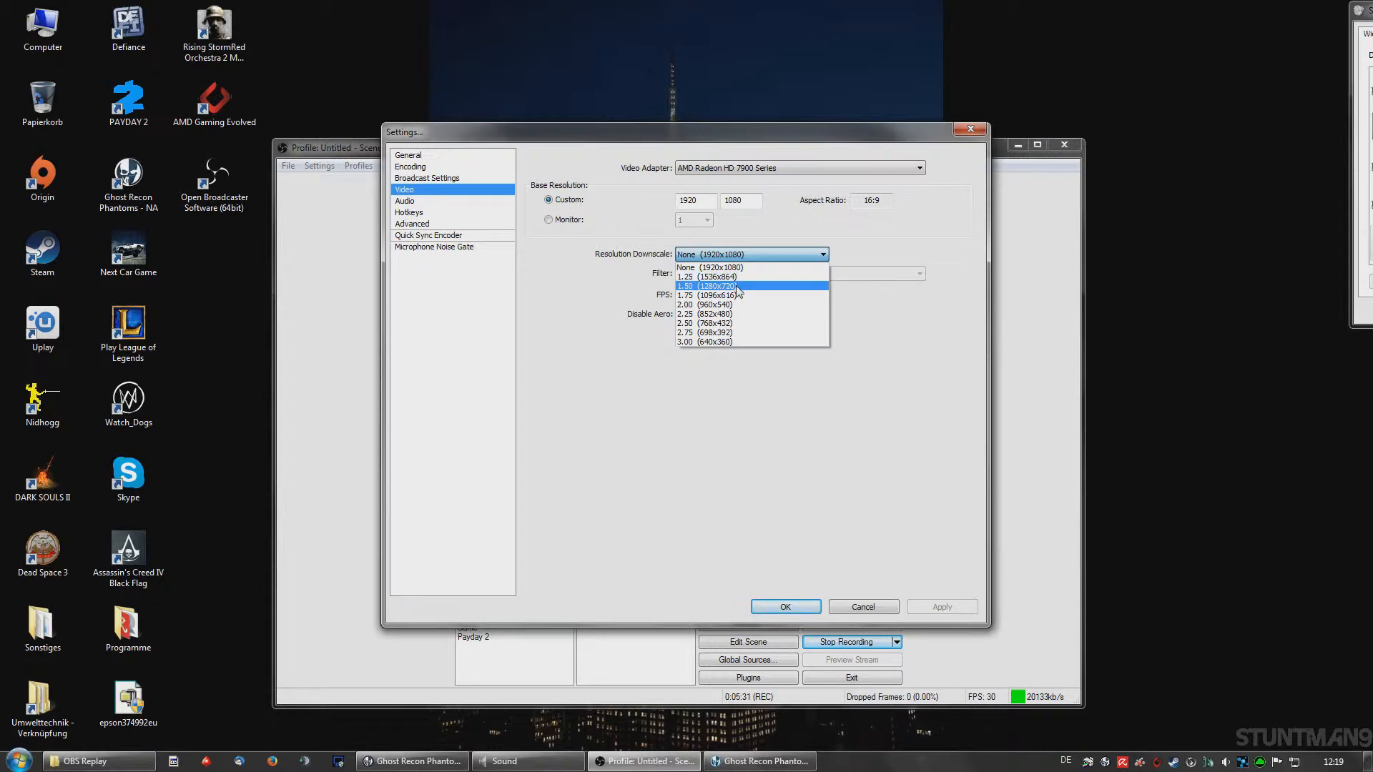
left_click(823, 255)
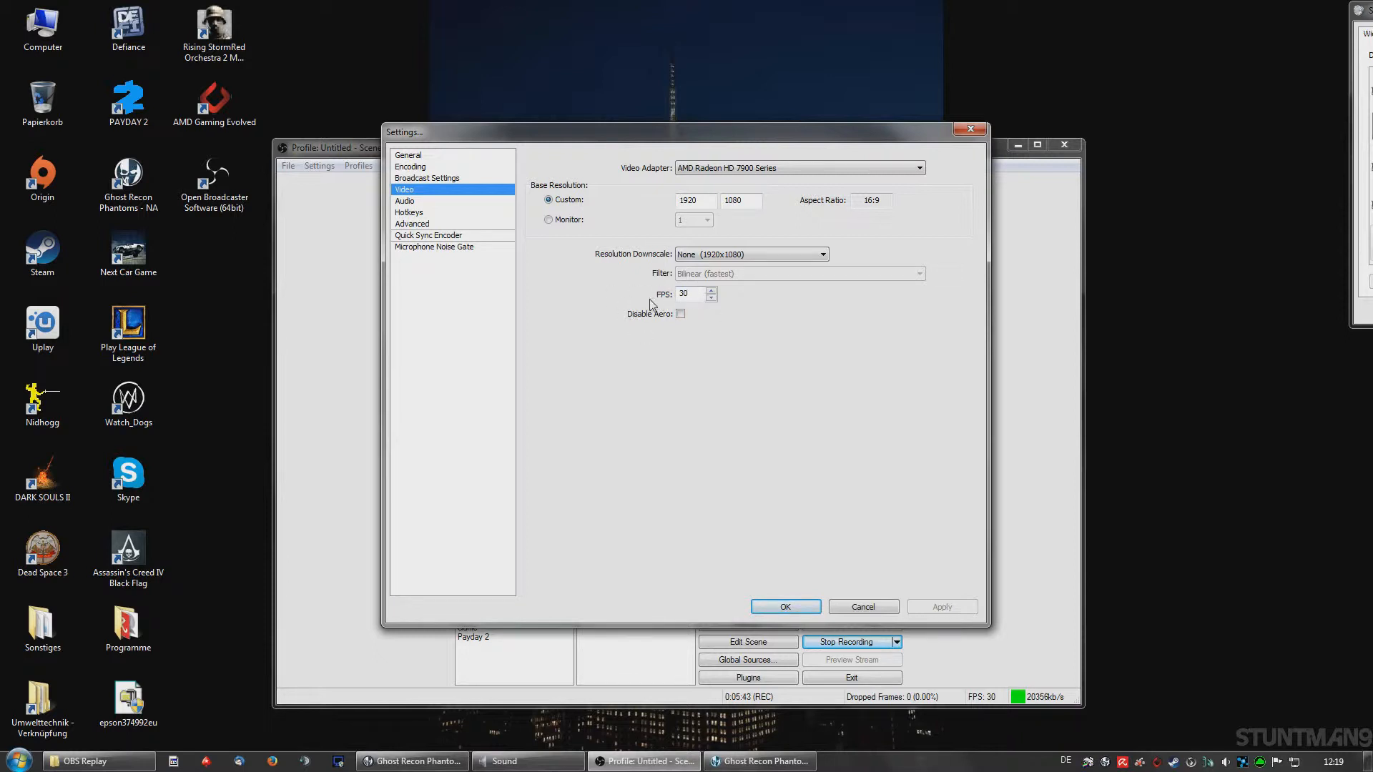
Step: Examine the audio settings and the devices offered for microphone and desktop audio
left_click(420, 202)
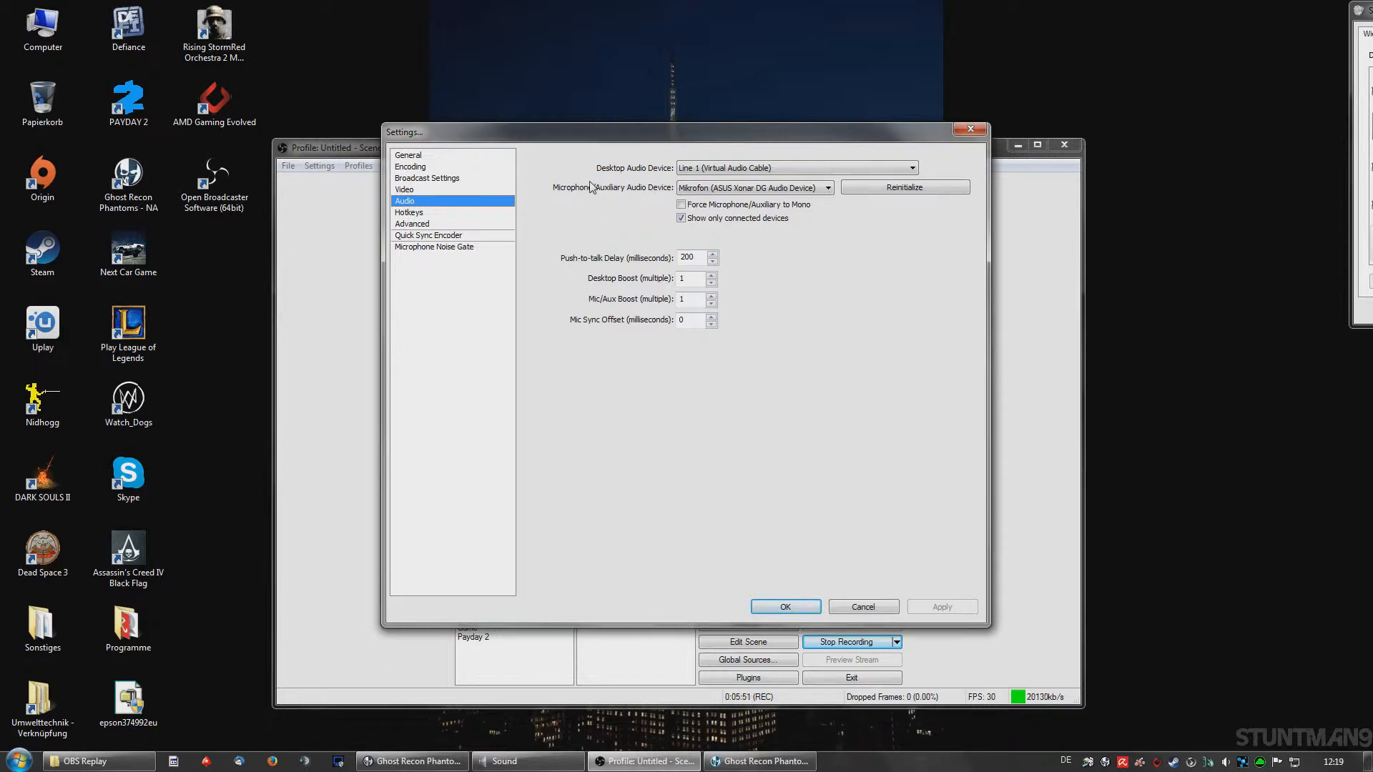
left_click(828, 189)
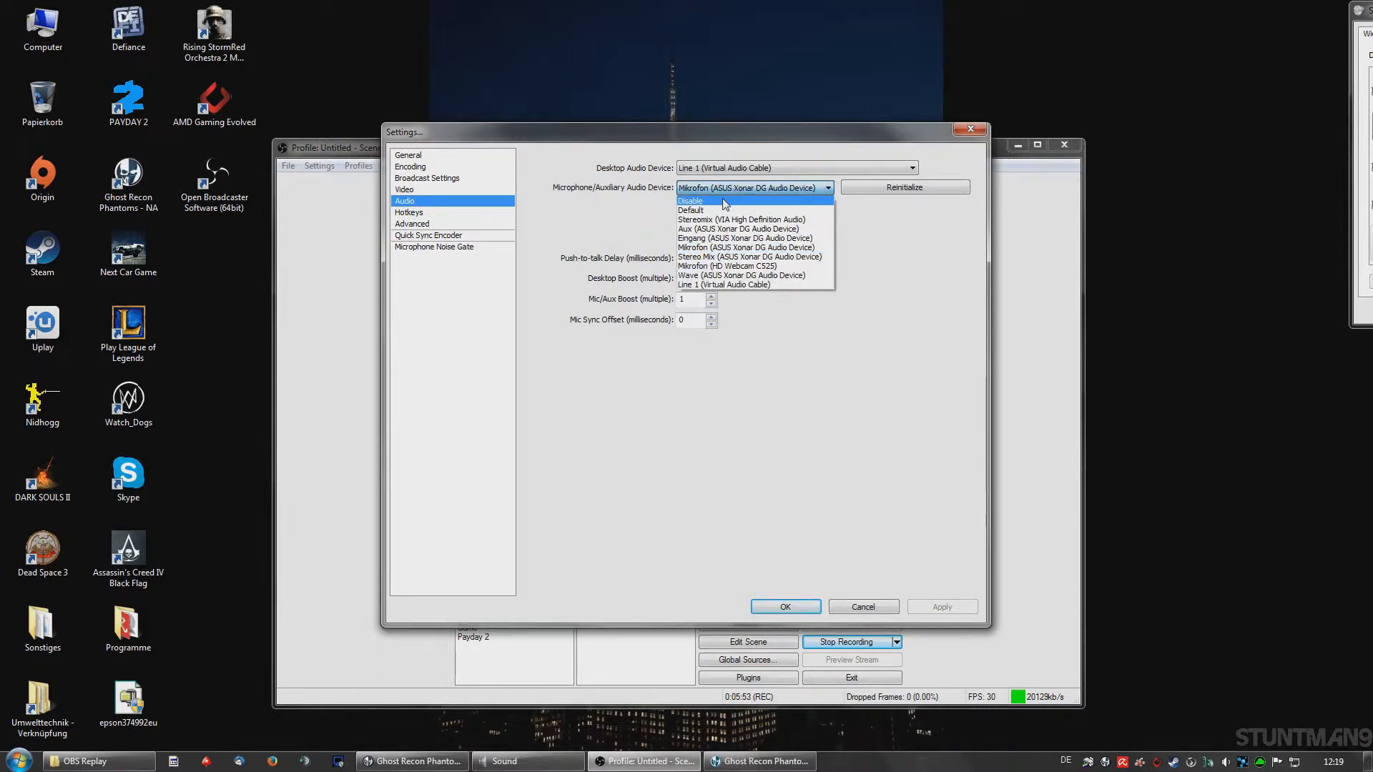
left_click(827, 189)
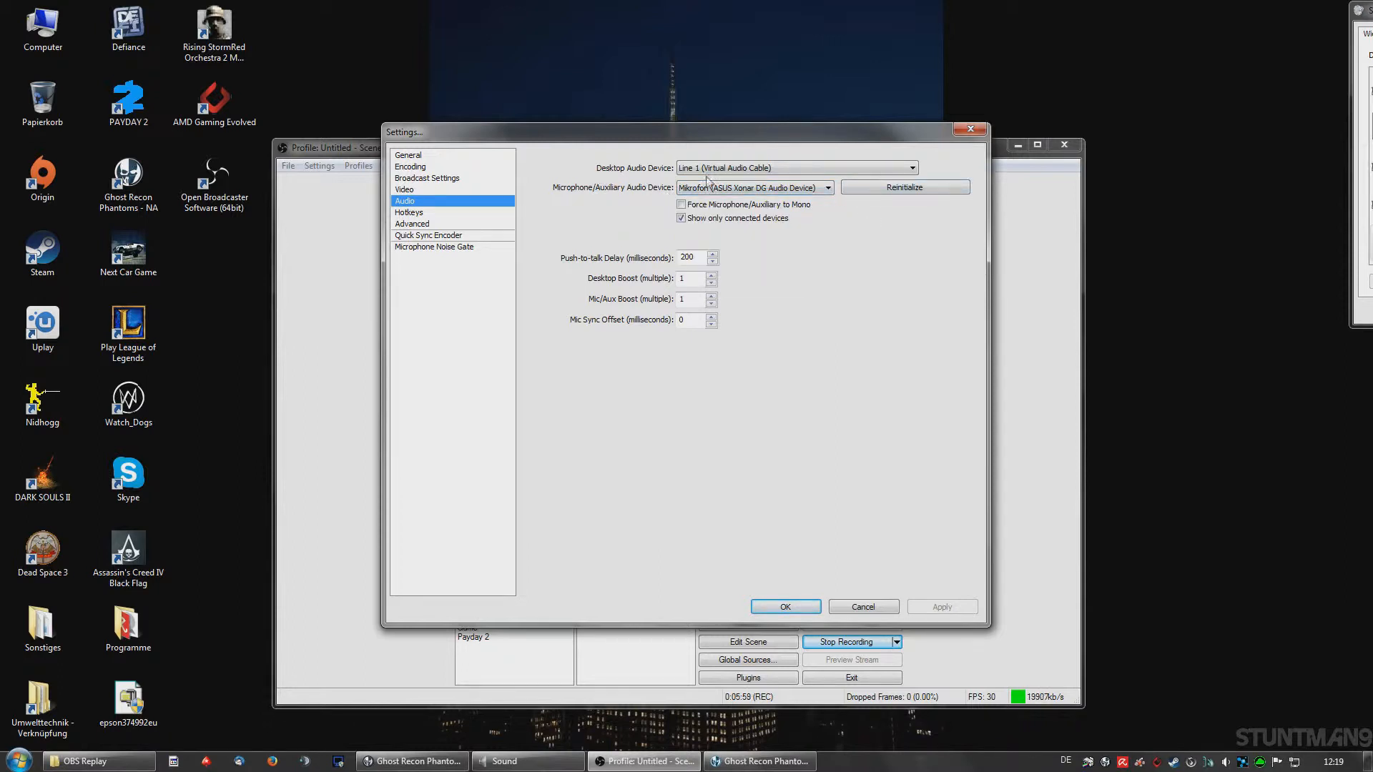
left_click(911, 168)
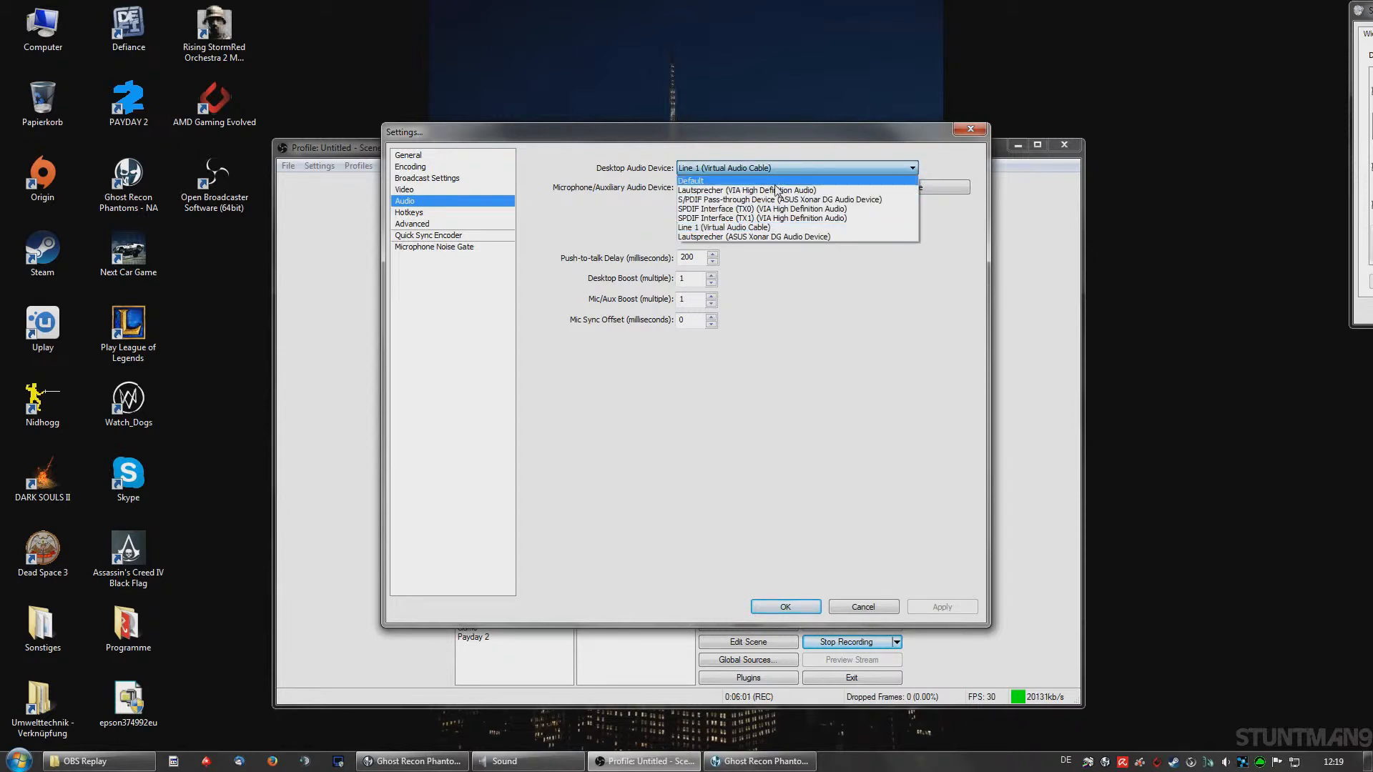
left_click(912, 169)
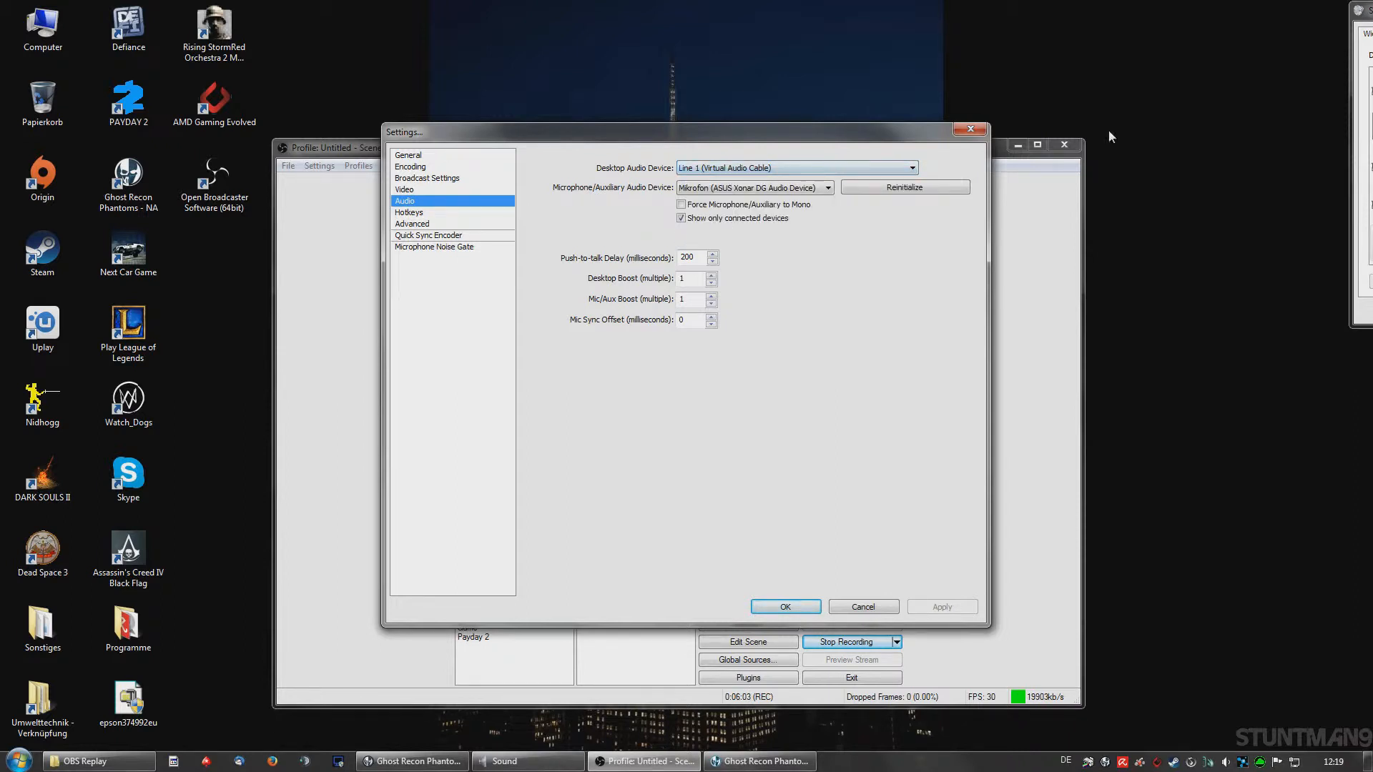
Step: Compare the default playback device in the Windows Sound window with the devices offered for desktop audio
left_click_drag(1372, 14, 703, 77)
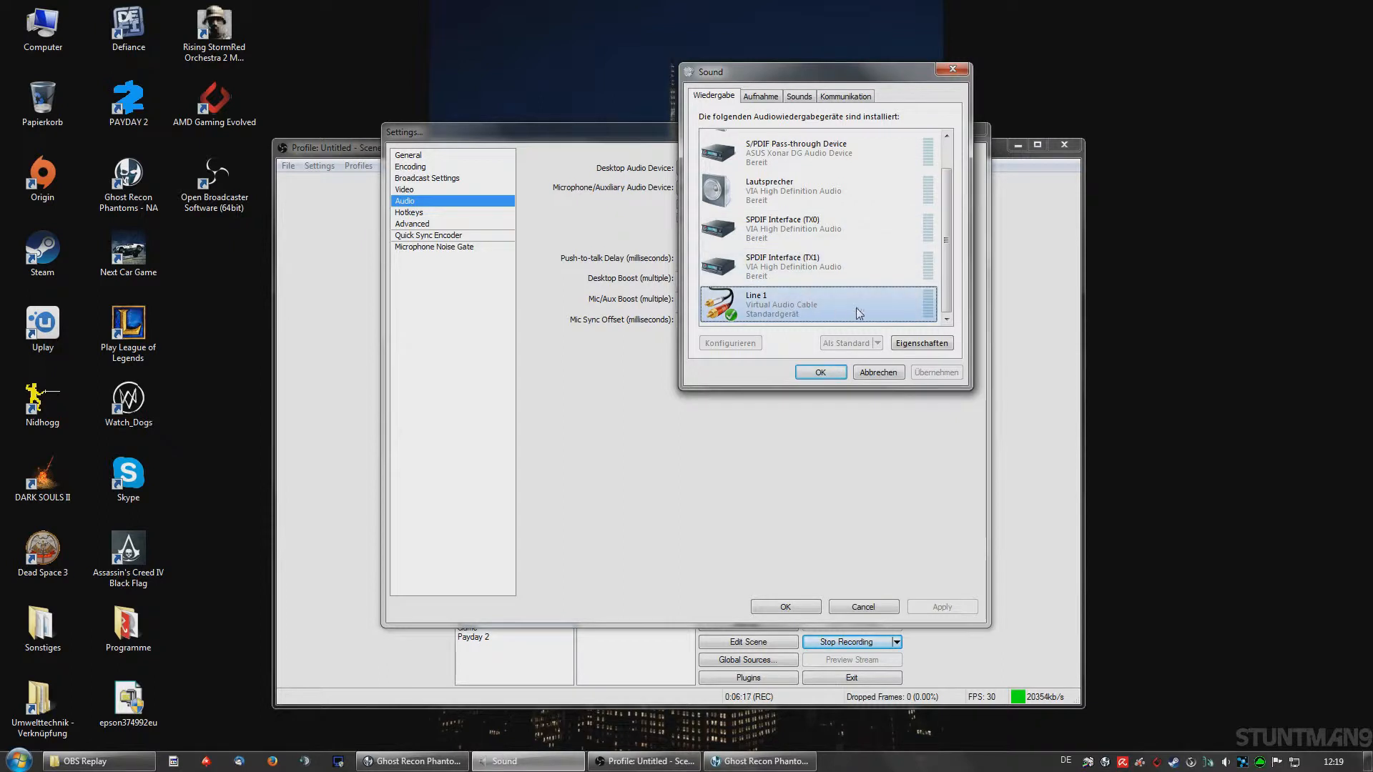
left_click_drag(708, 72, 1372, 10)
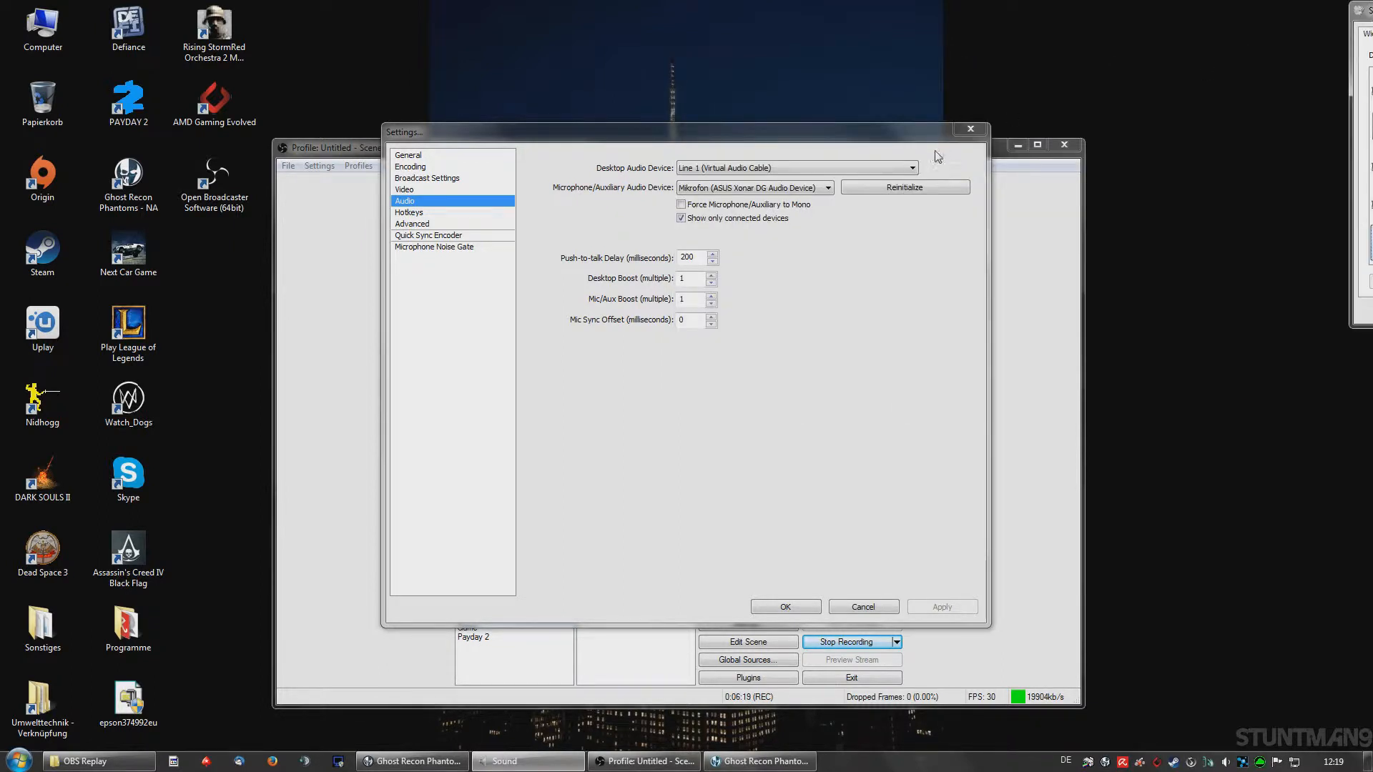
left_click(913, 168)
left_click(909, 169)
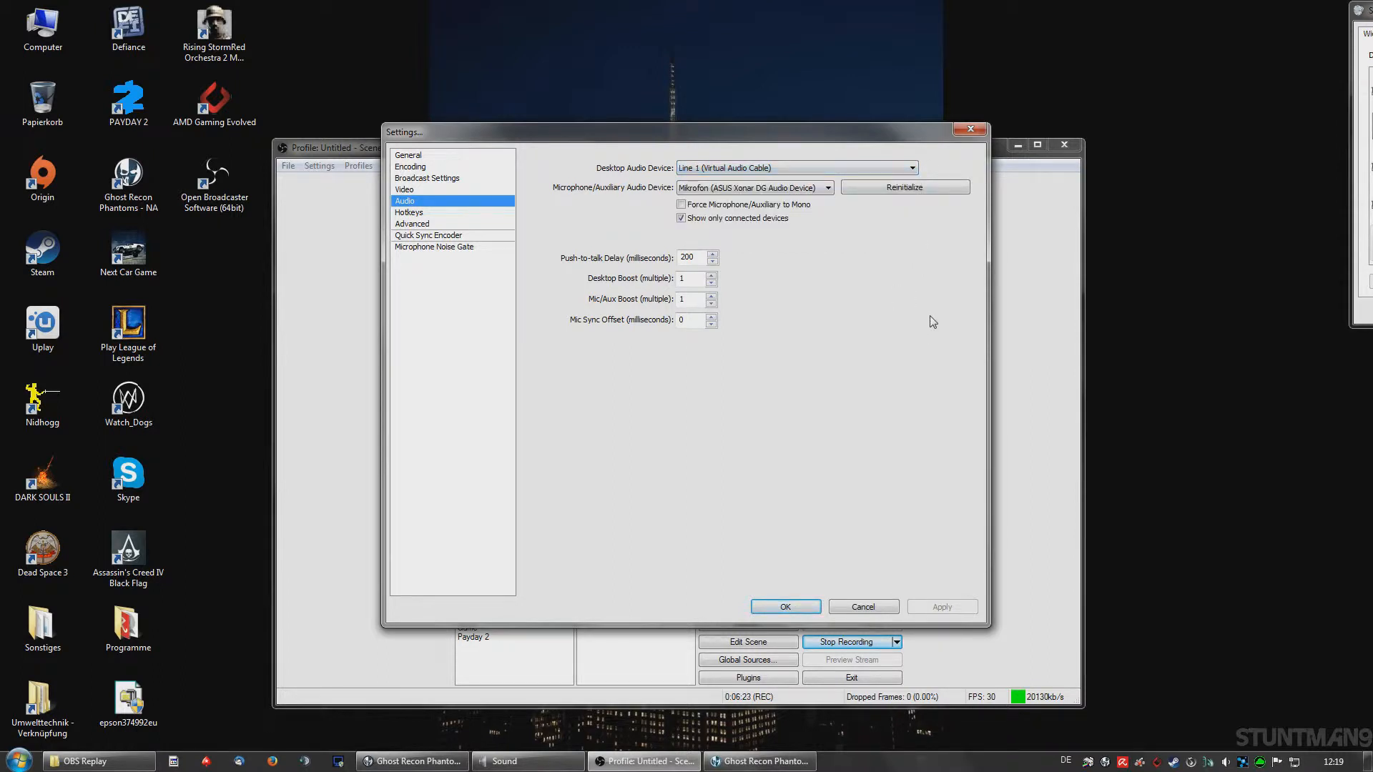
Step: Review the broadcast hotkeys, close the settings without changes, and look at the replay buffer recording options
left_click(421, 213)
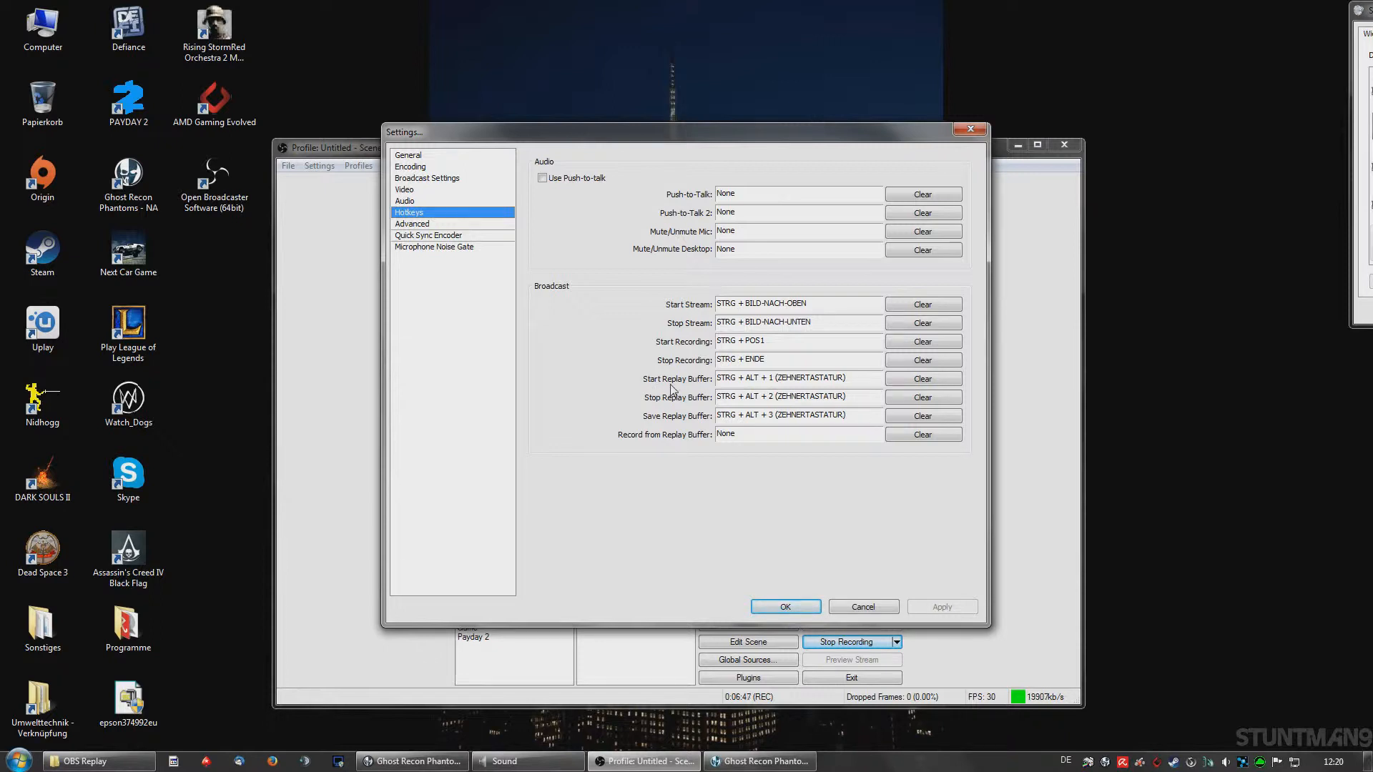
left_click(863, 608)
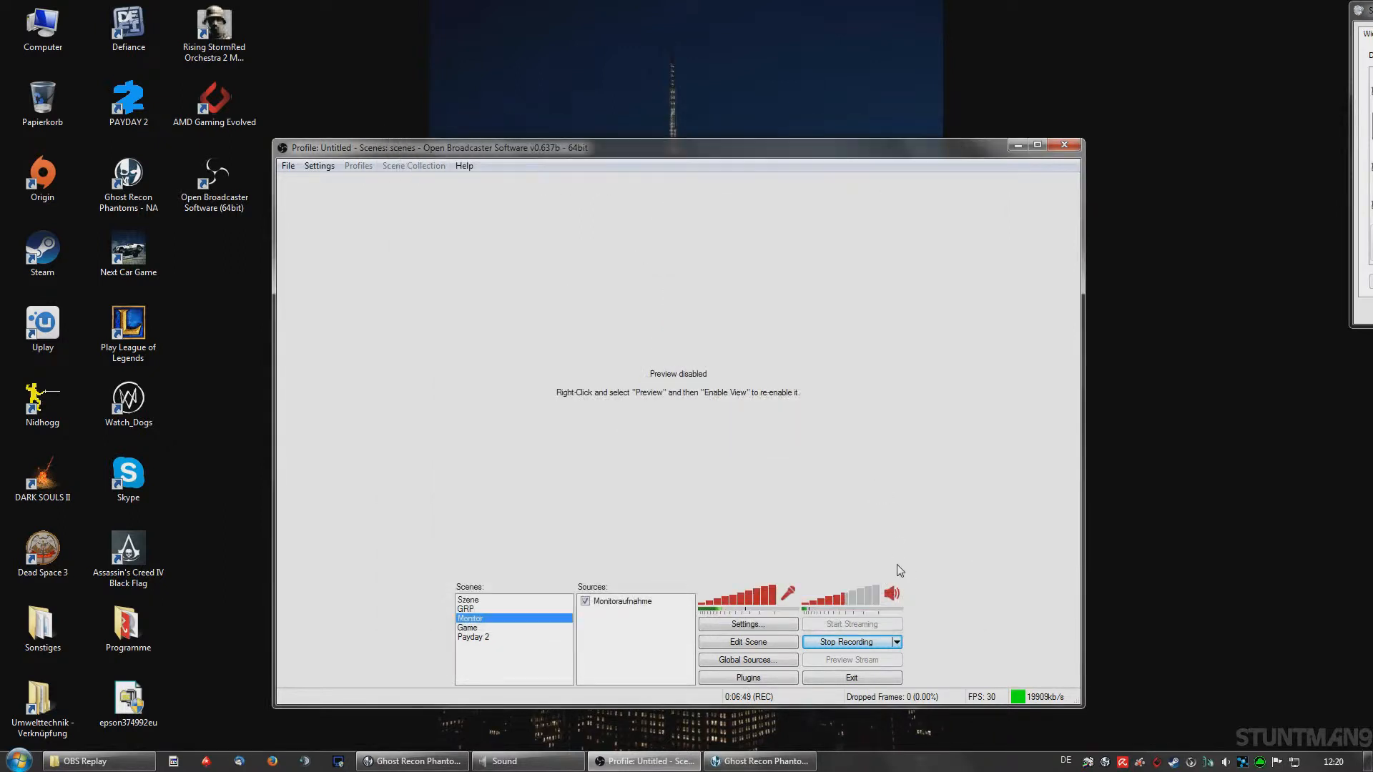
left_click(897, 642)
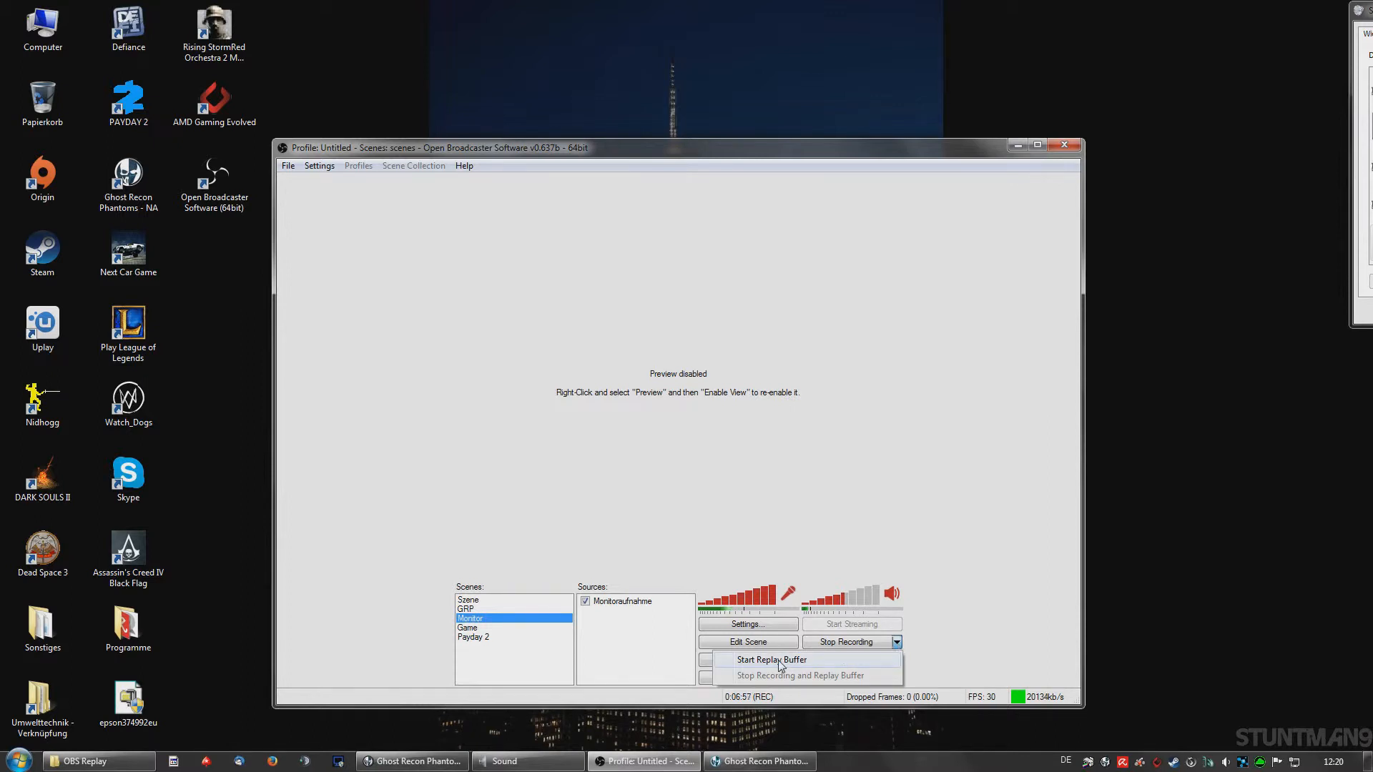
left_click(982, 538)
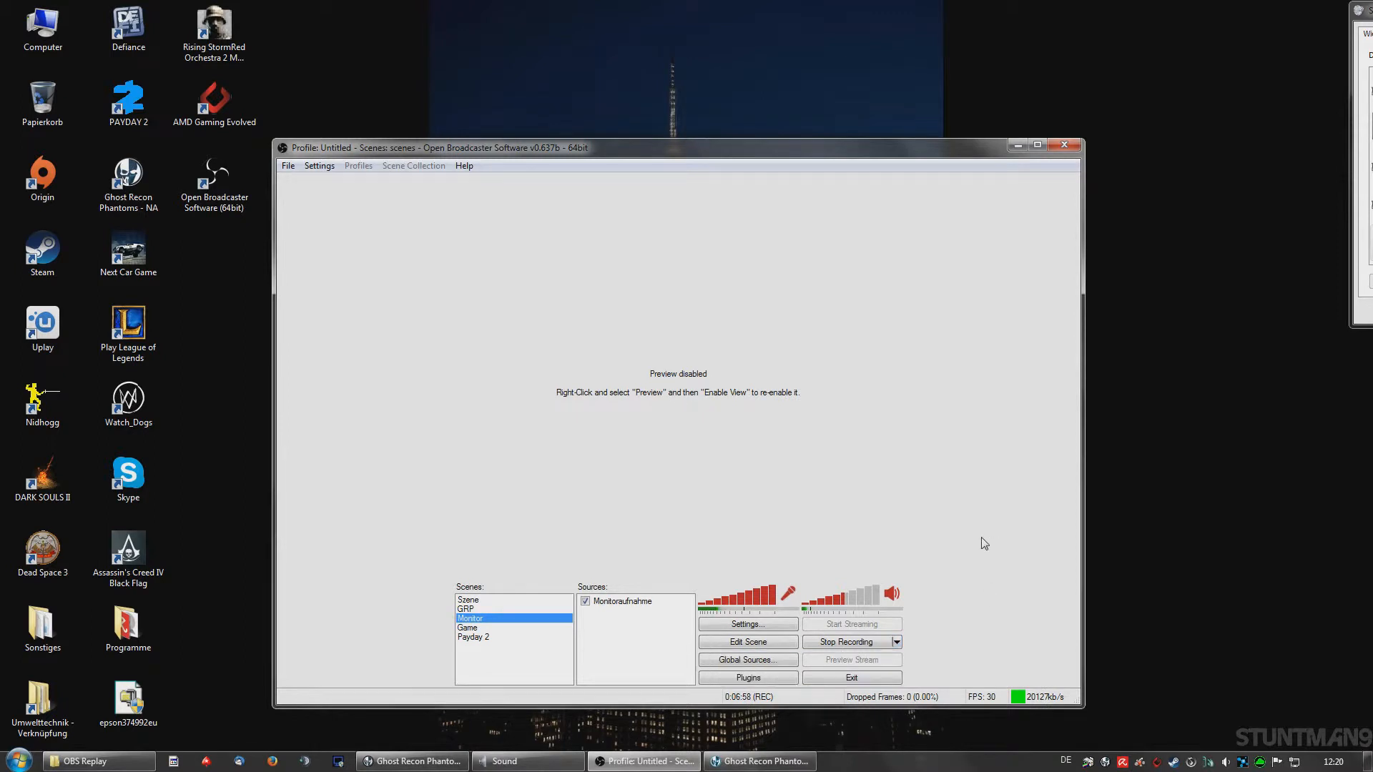
Step: Reopen the hotkey settings to check the replay buffer shortcuts, and cancel out of them
left_click(319, 166)
left_click(336, 178)
left_click(418, 214)
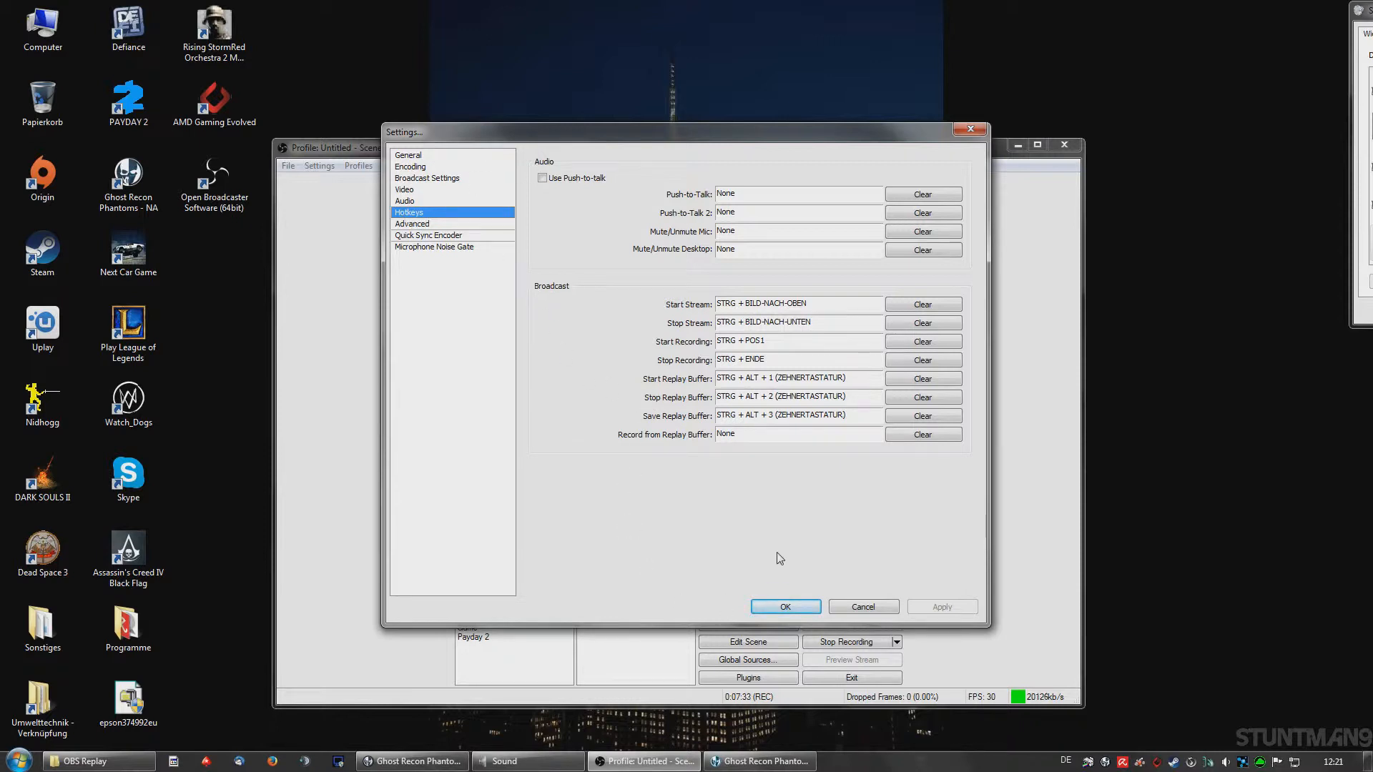
left_click(860, 606)
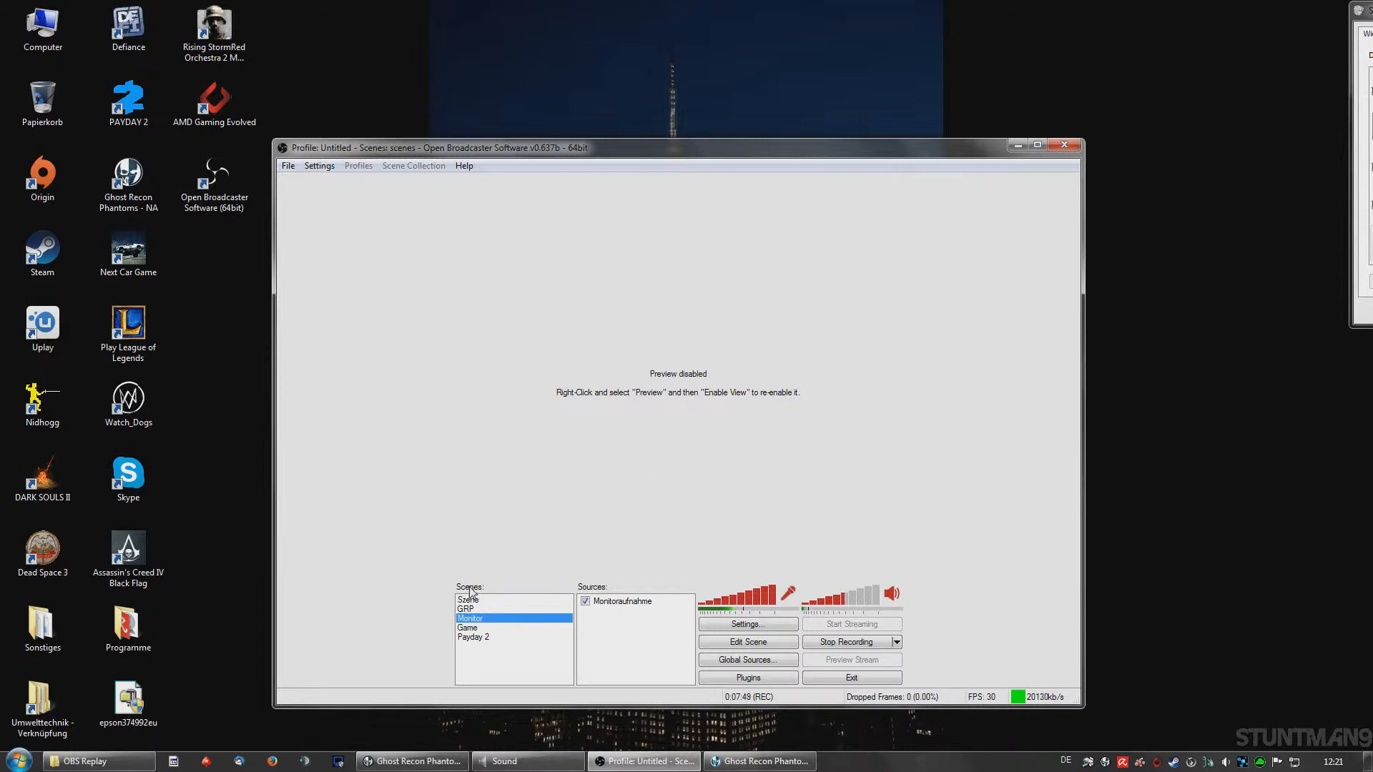
Step: Add a new scene named GRP 2
right_click(511, 657)
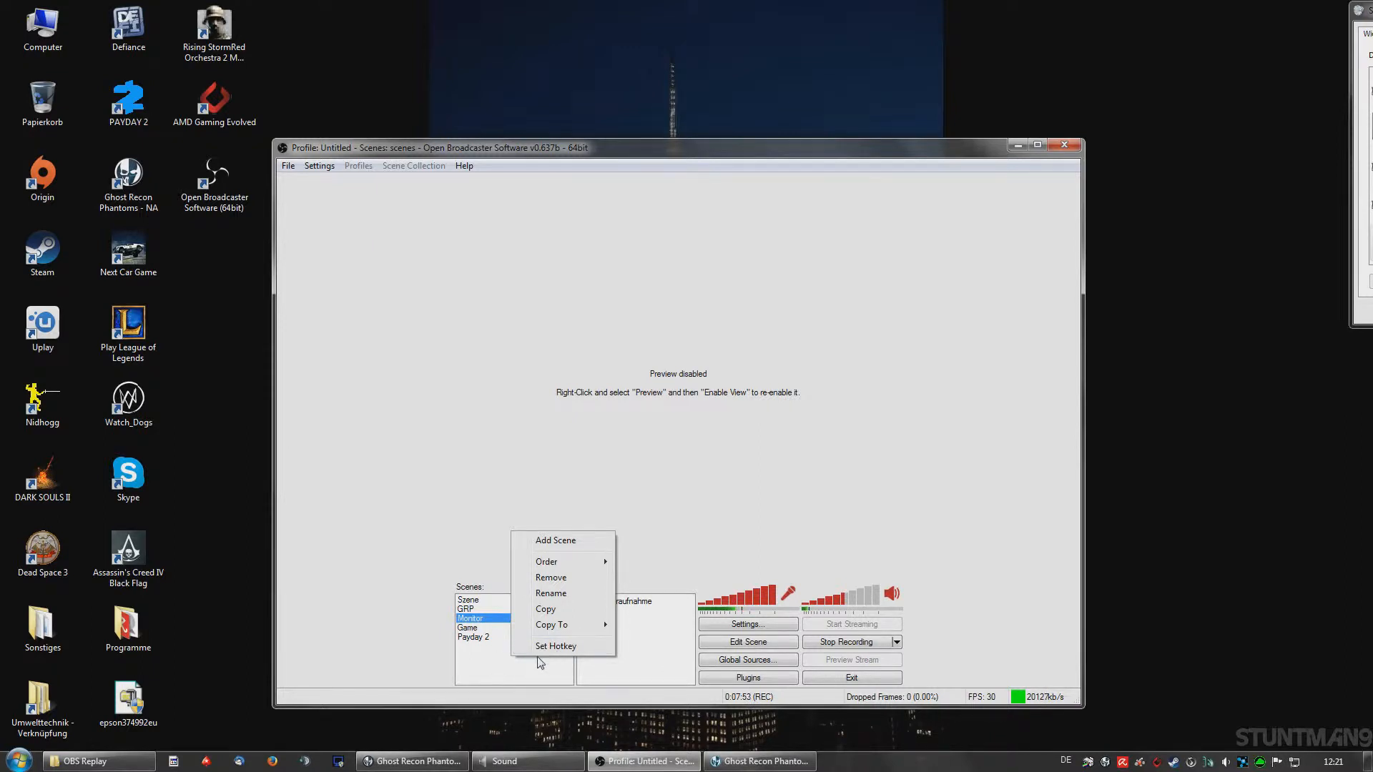
left_click(560, 548)
type("GR")
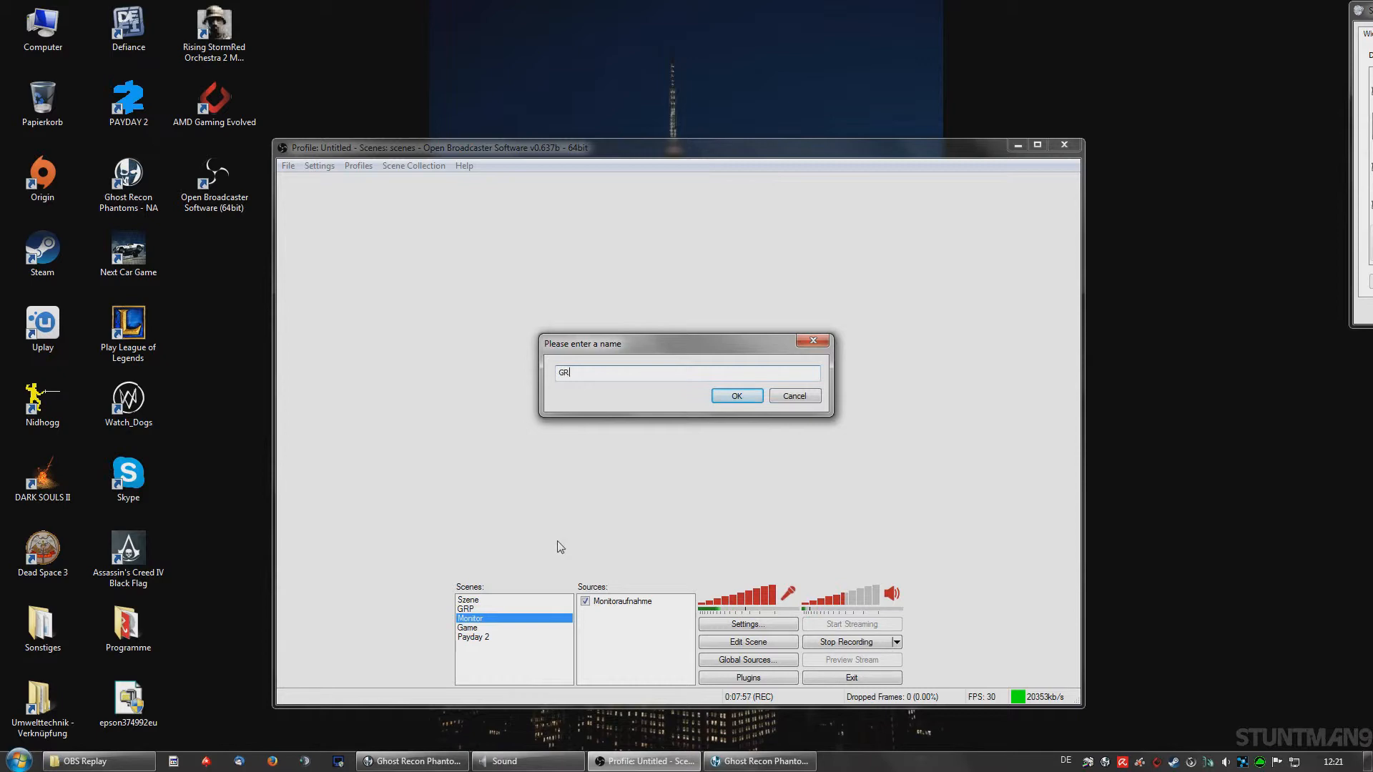
type("P")
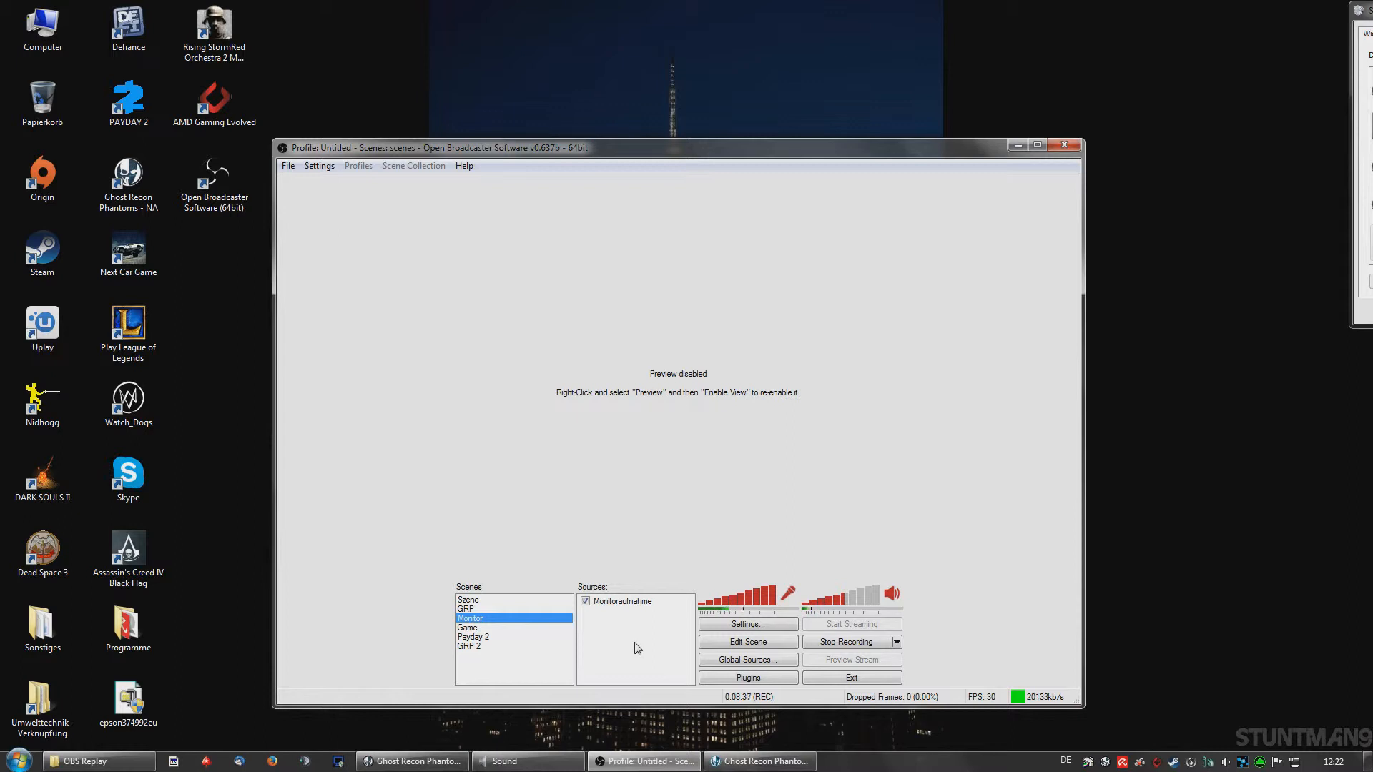
Step: Add a Game Capture source named GRP to the Monitor scene
right_click(638, 649)
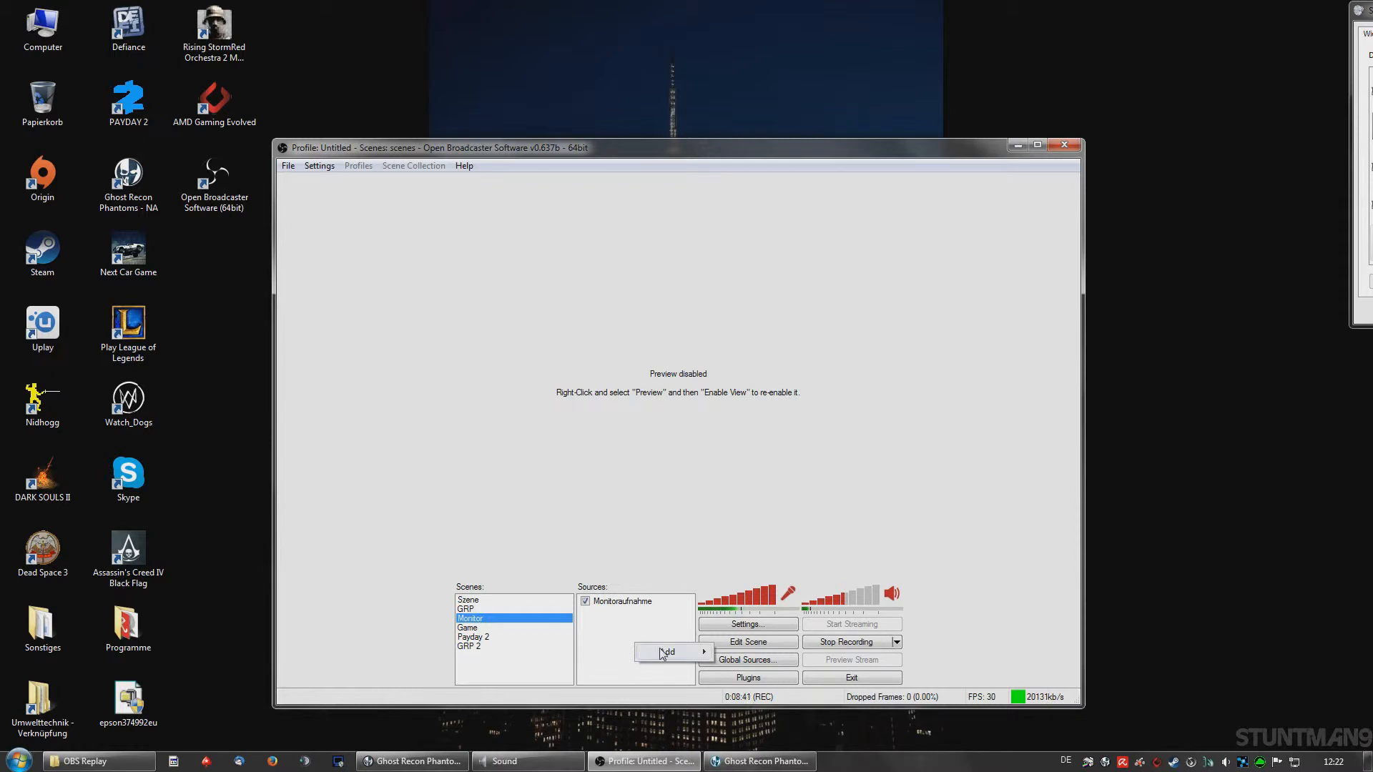
mouse_move(660, 650)
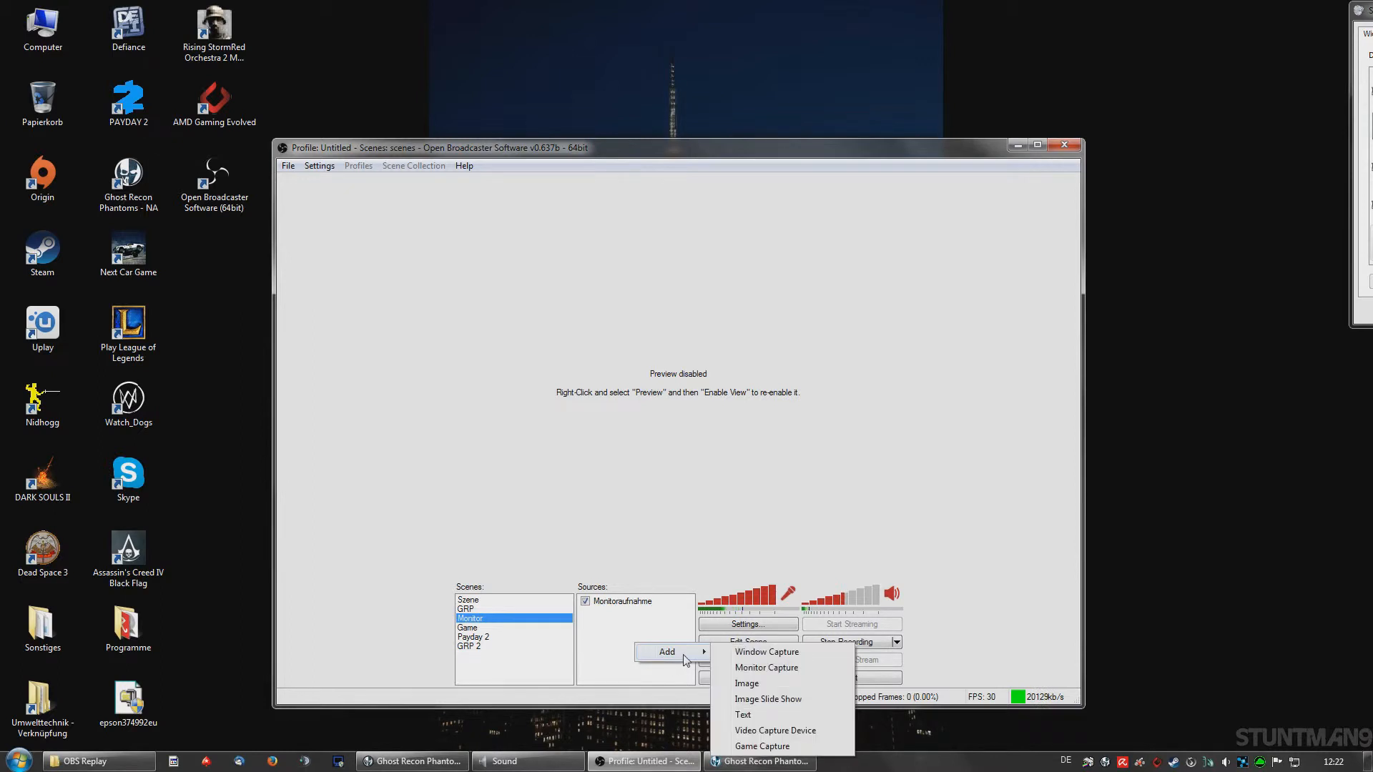
left_click(768, 748)
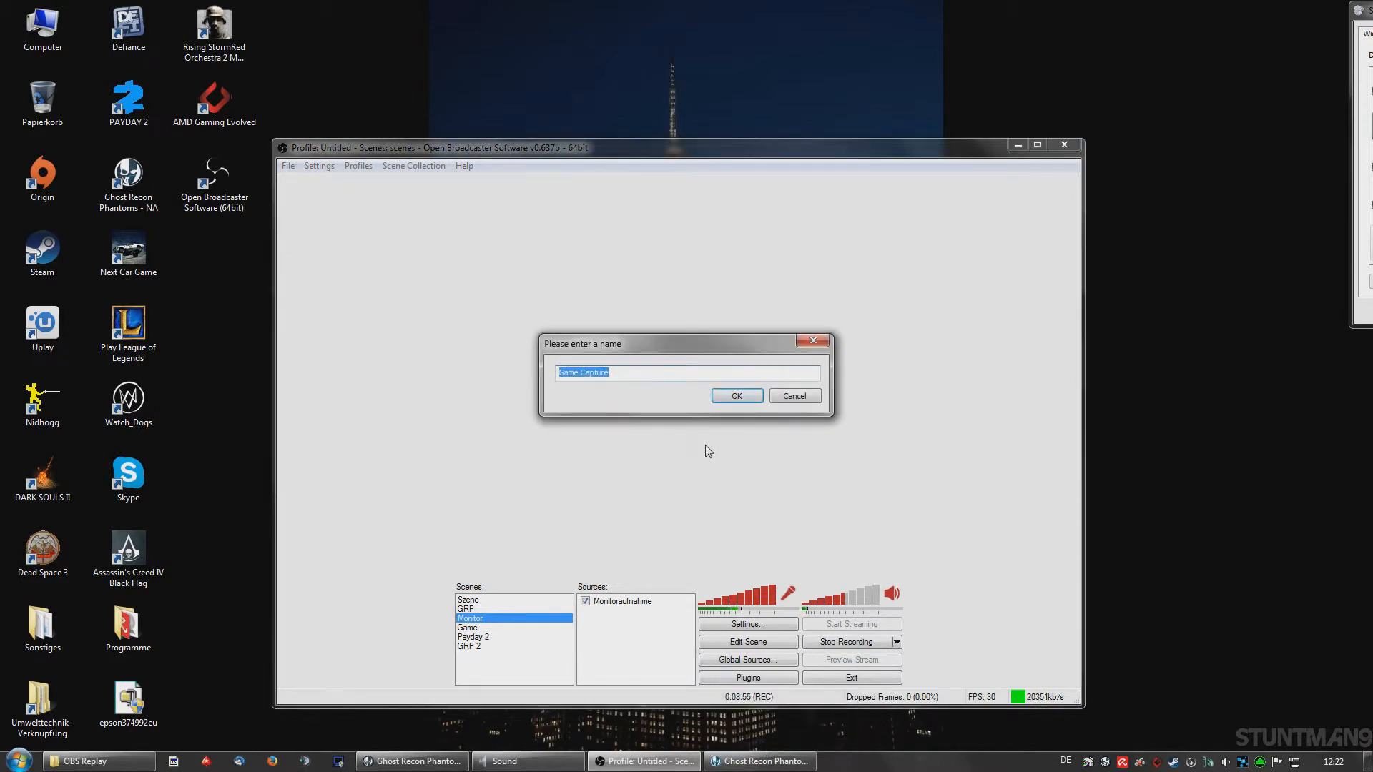
type("GRP")
key("Return")
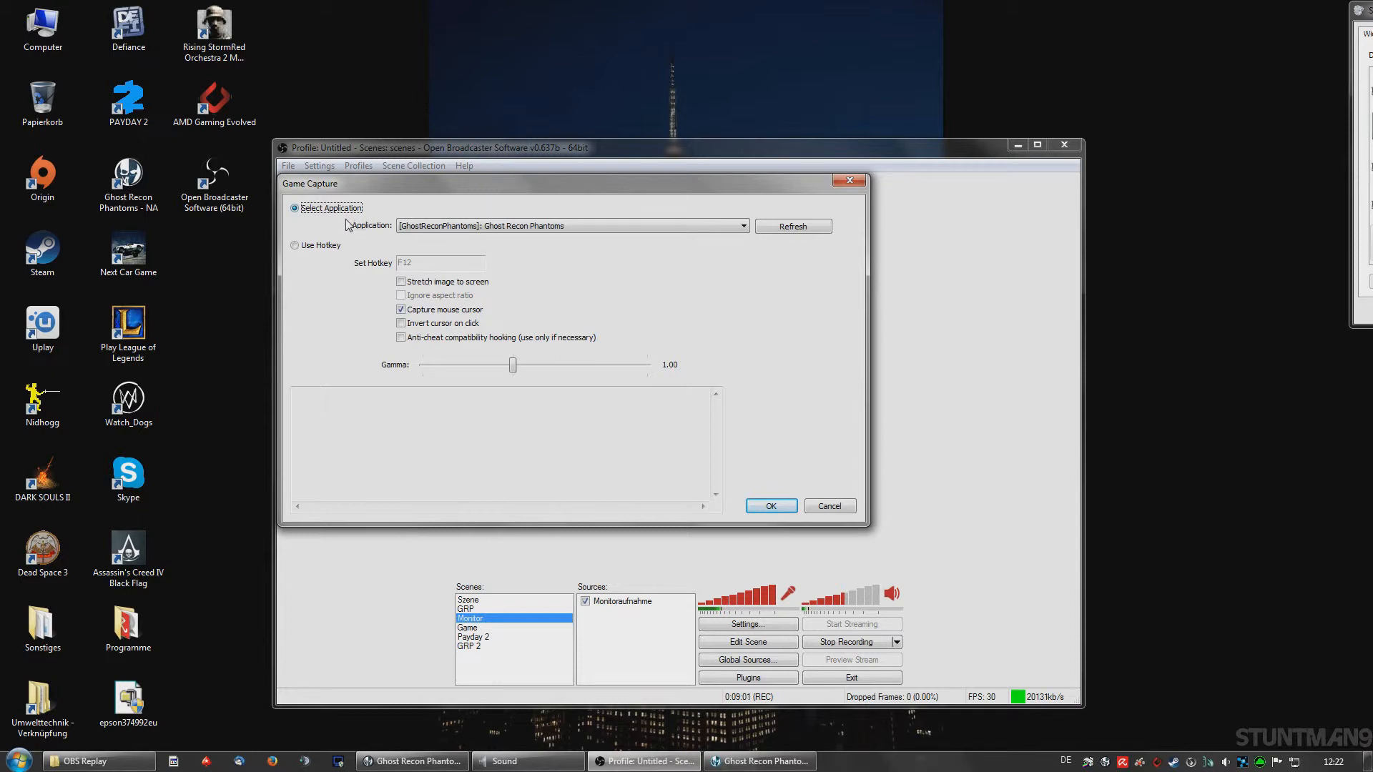
Step: Choose Ghost Recon Phantoms as the application for the game capture source and confirm its settings
left_click(744, 226)
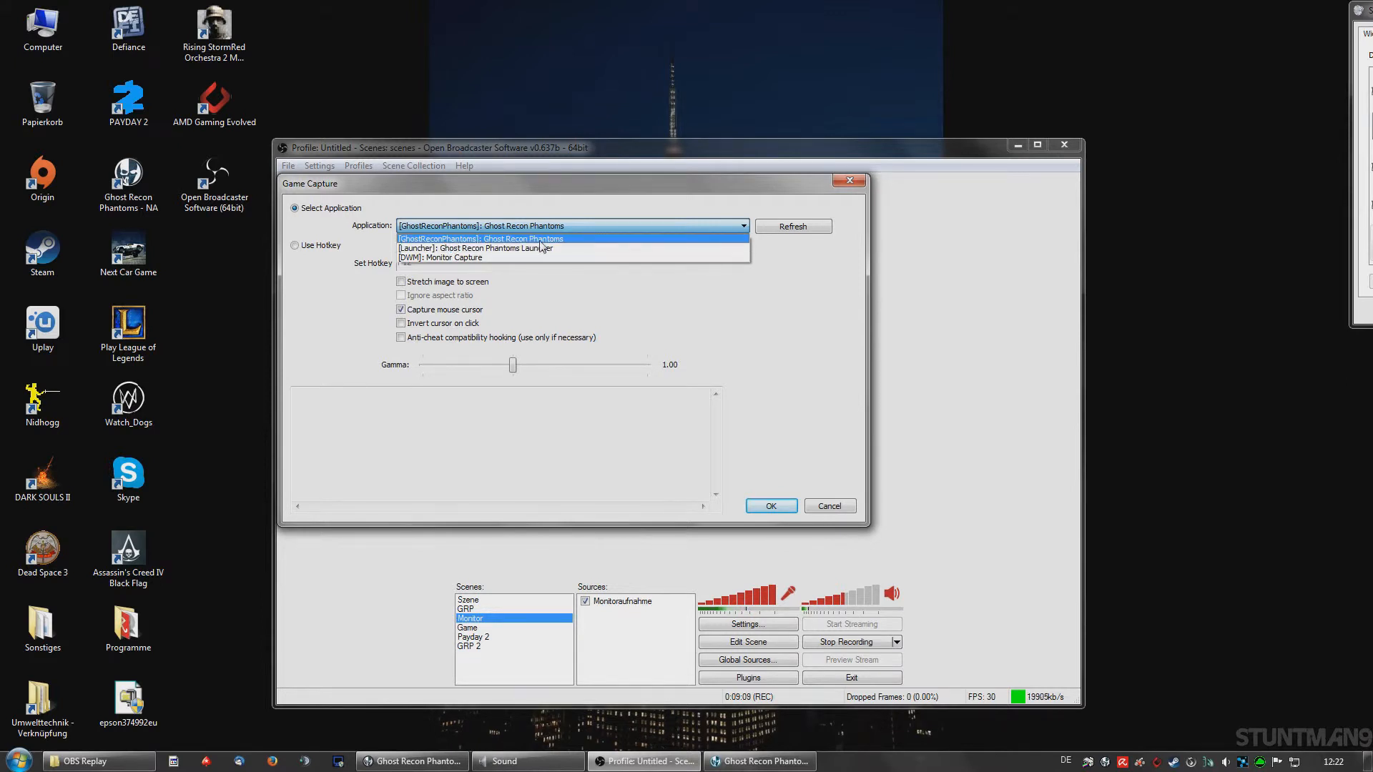
left_click(512, 243)
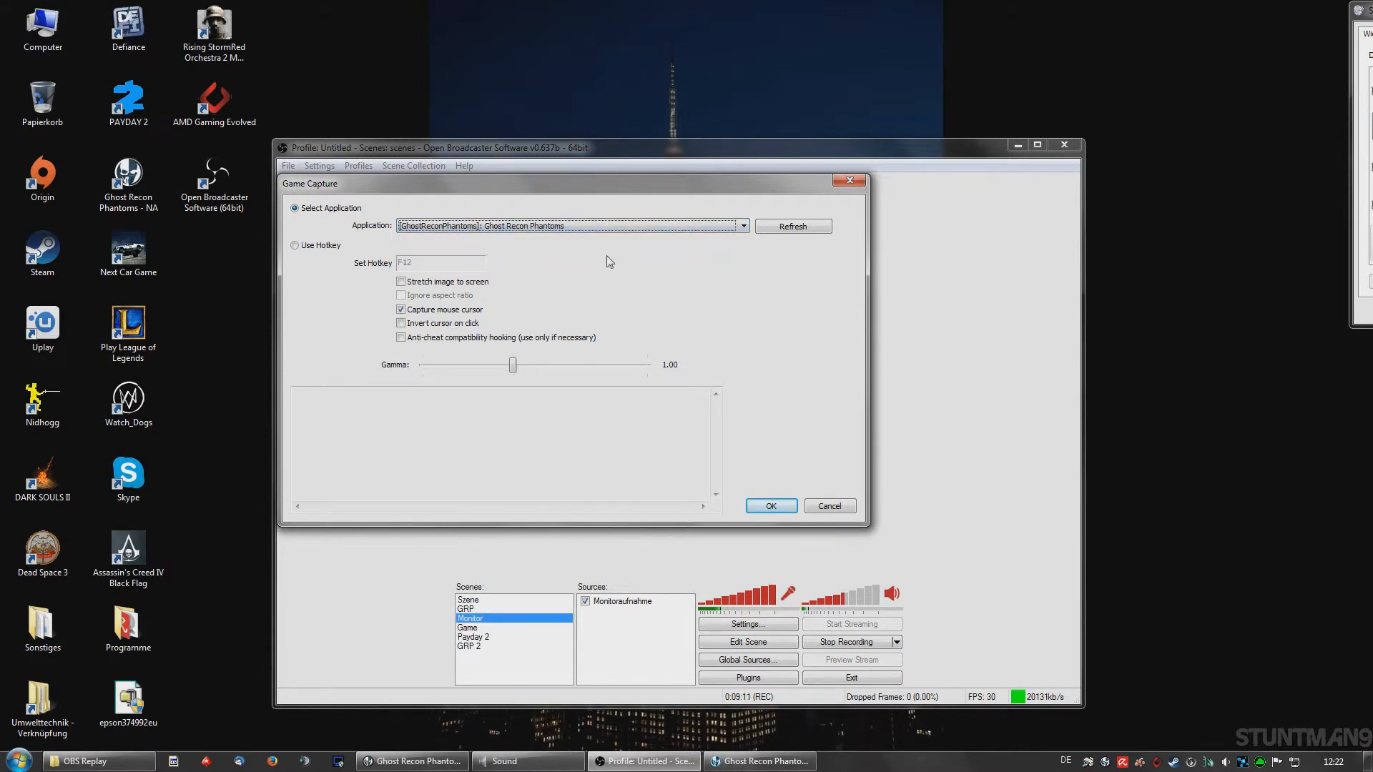
left_click(771, 506)
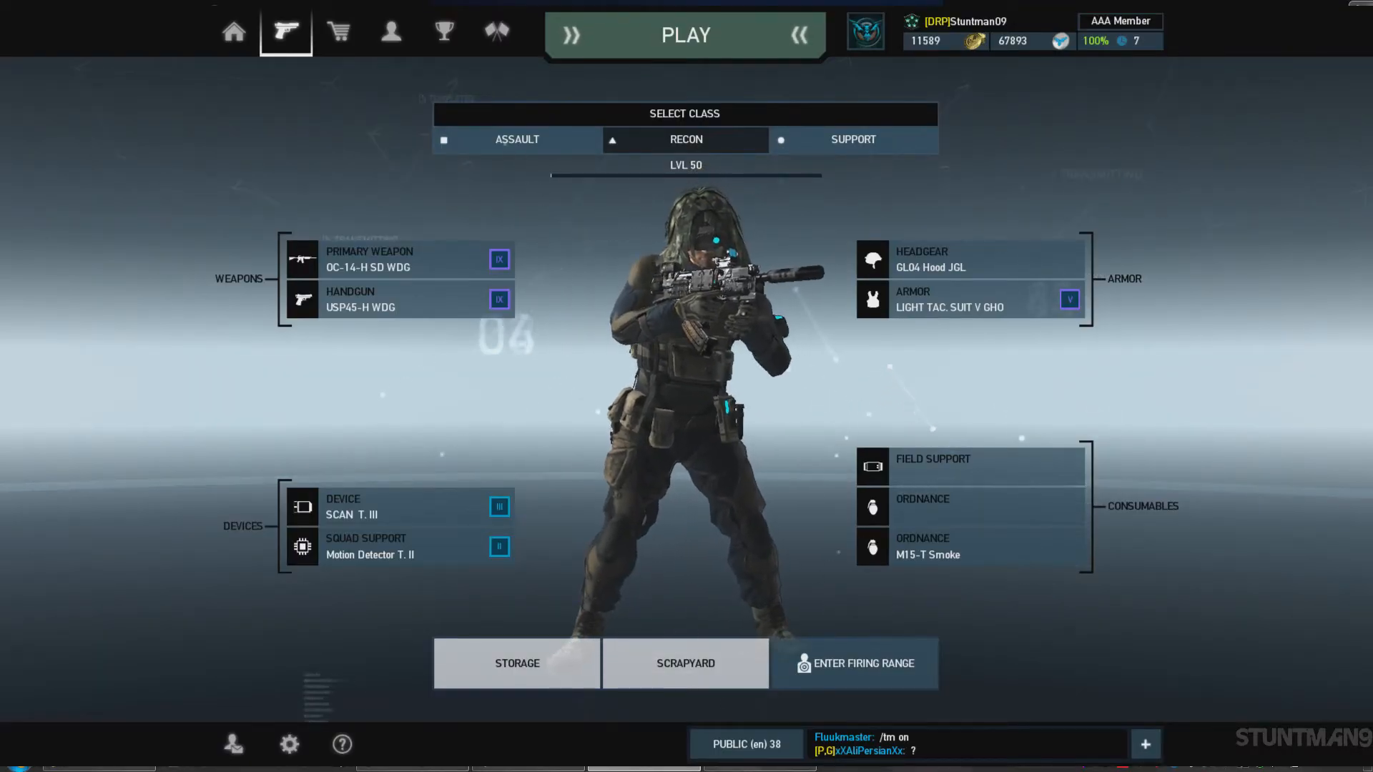
Step: Return to Open Broadcaster Software and enable the preview view for the Monitor scene
left_click(762, 650)
left_click(638, 602)
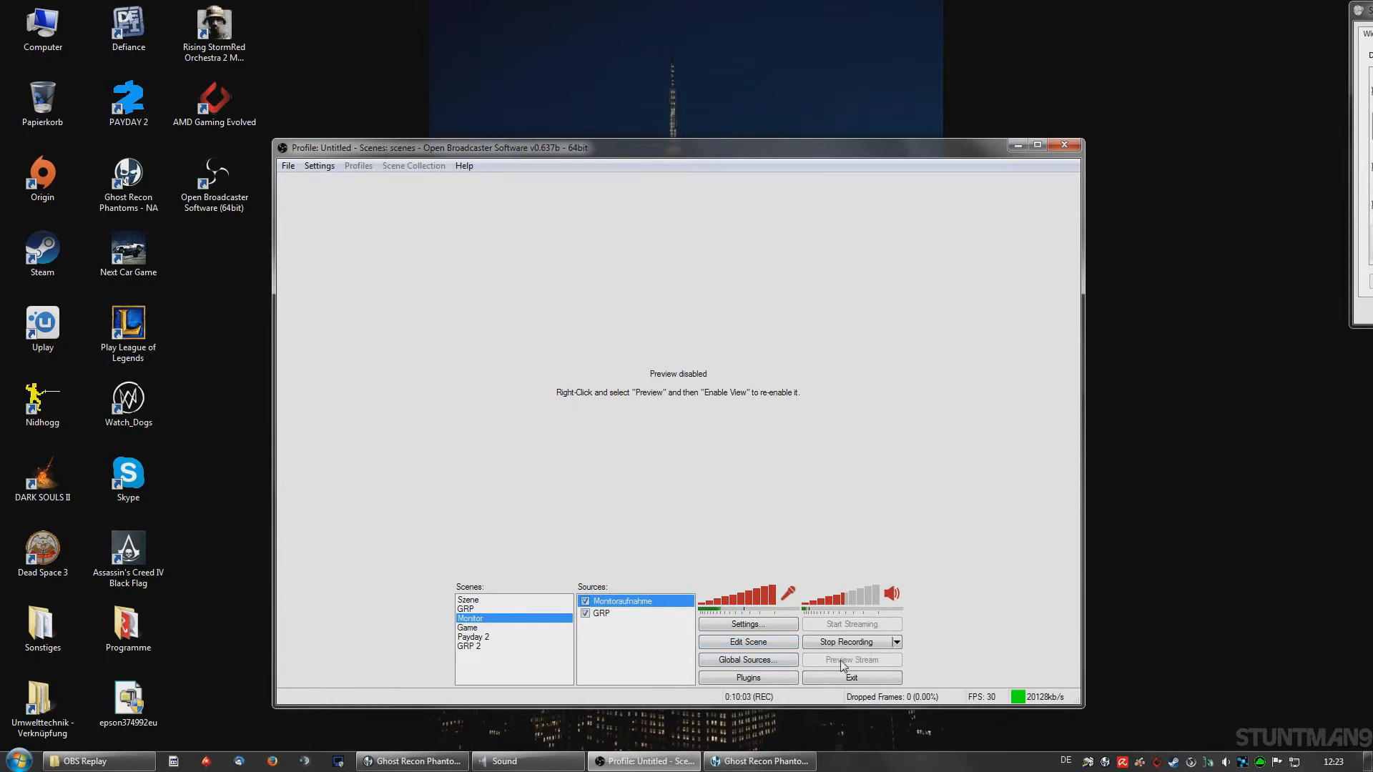
right_click(660, 377)
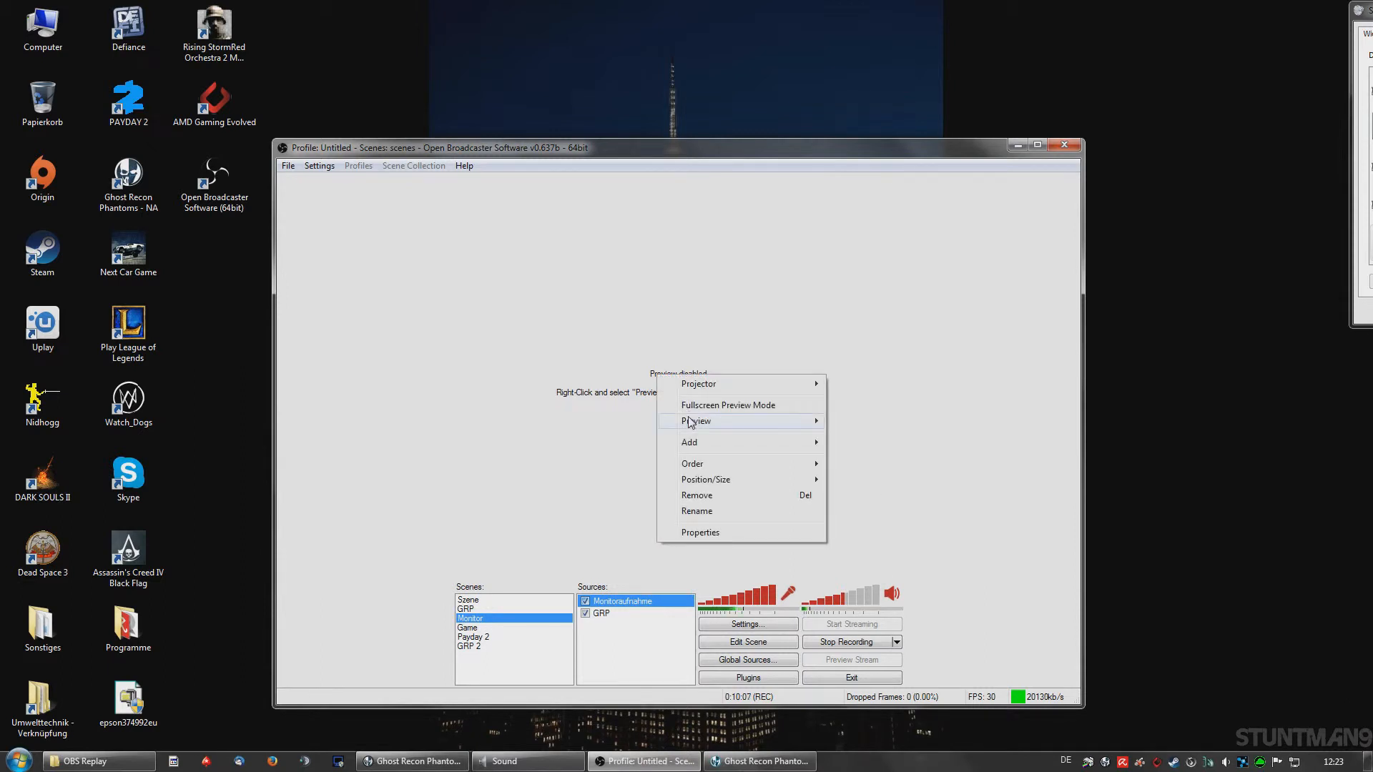
mouse_move(691, 423)
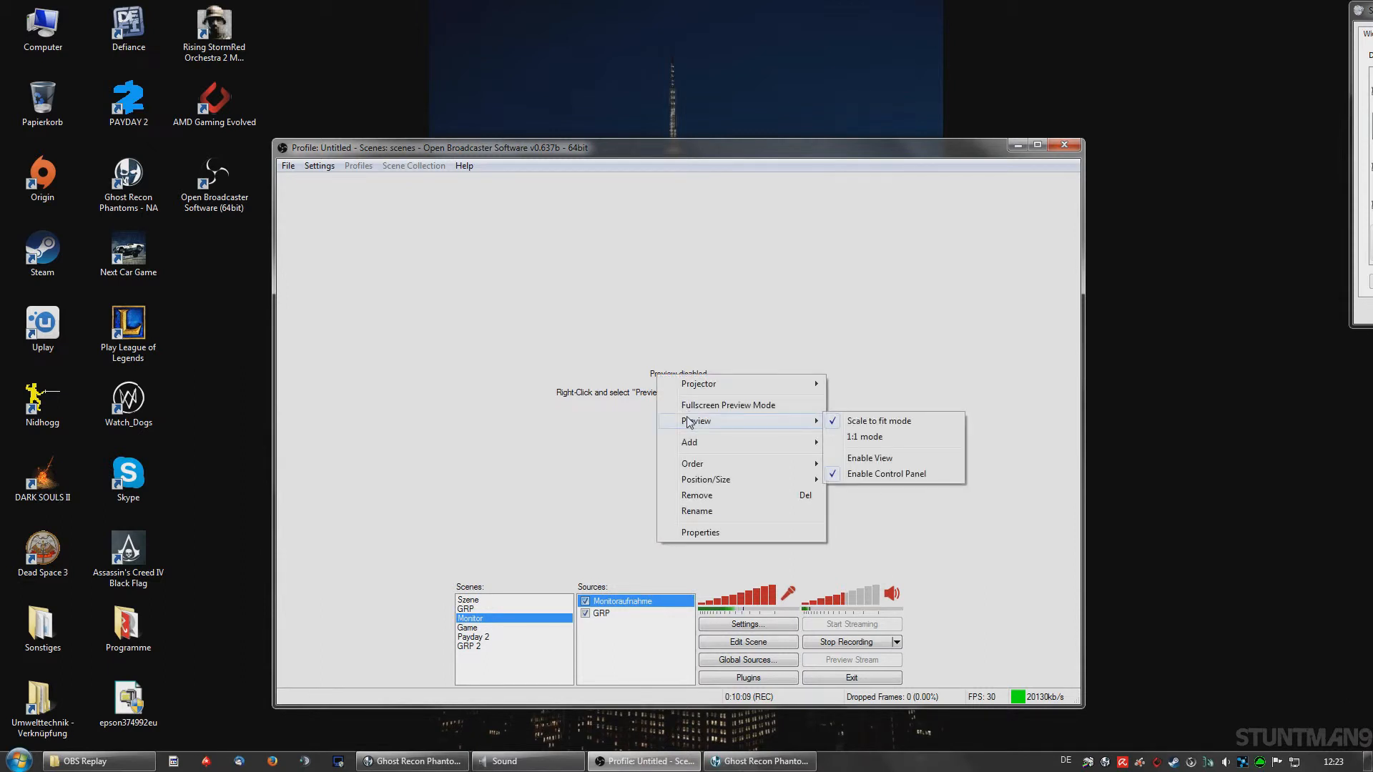
left_click(851, 460)
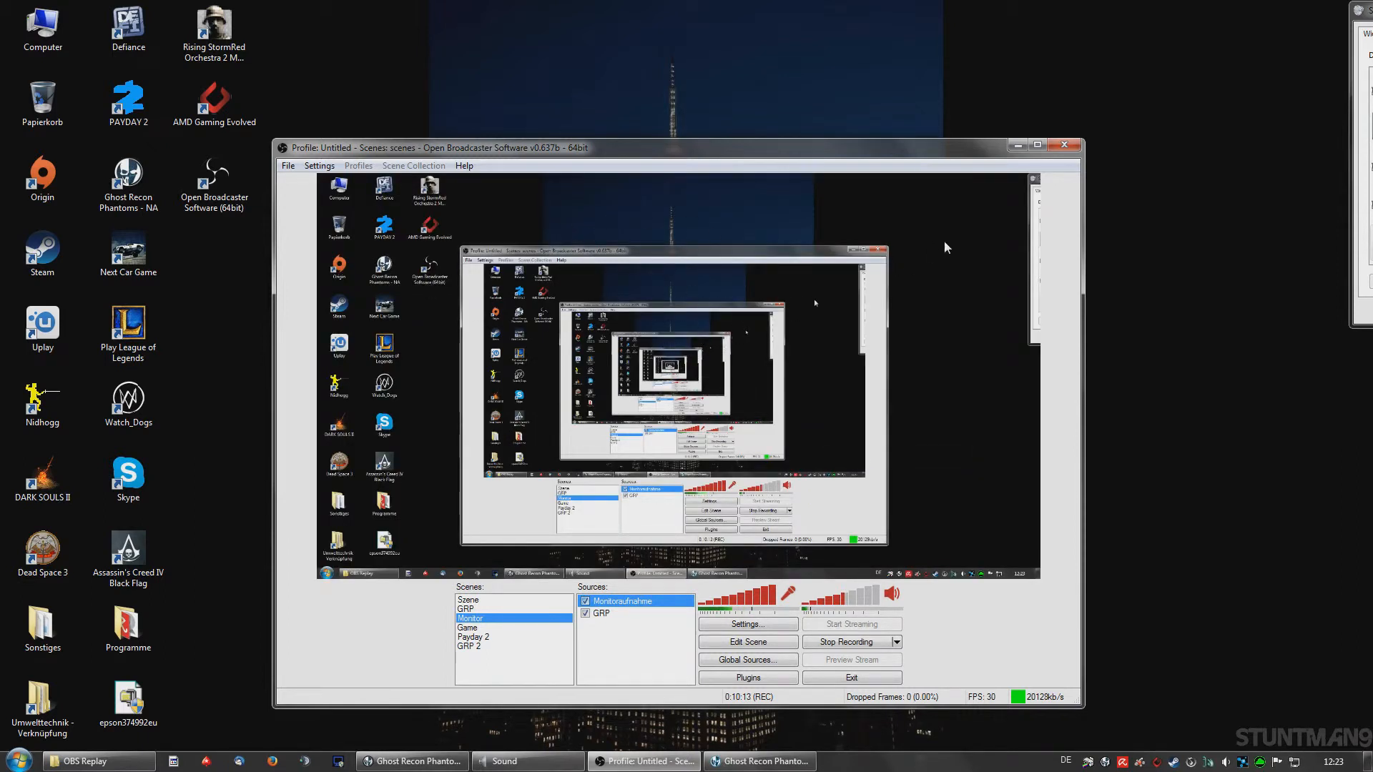
Step: Disable the preview view again
right_click(686, 360)
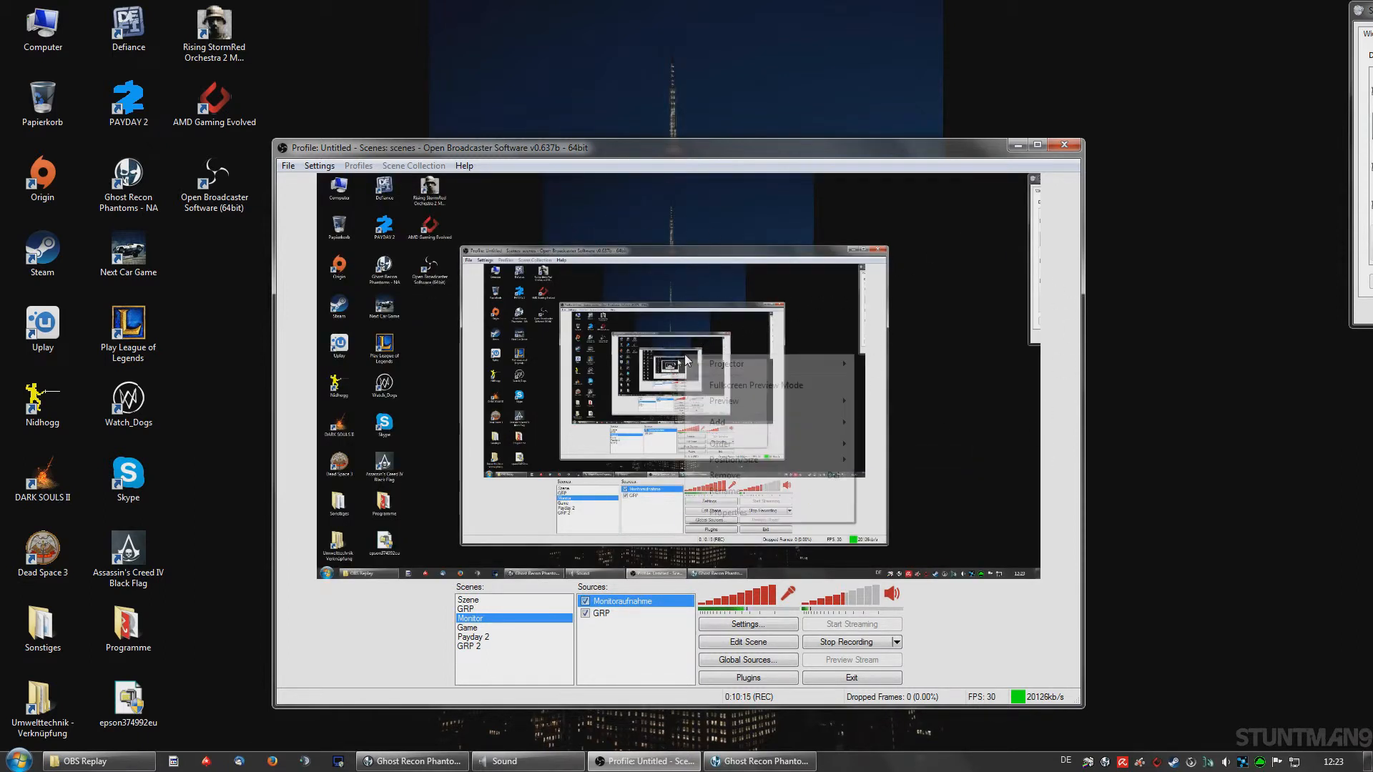
mouse_move(729, 406)
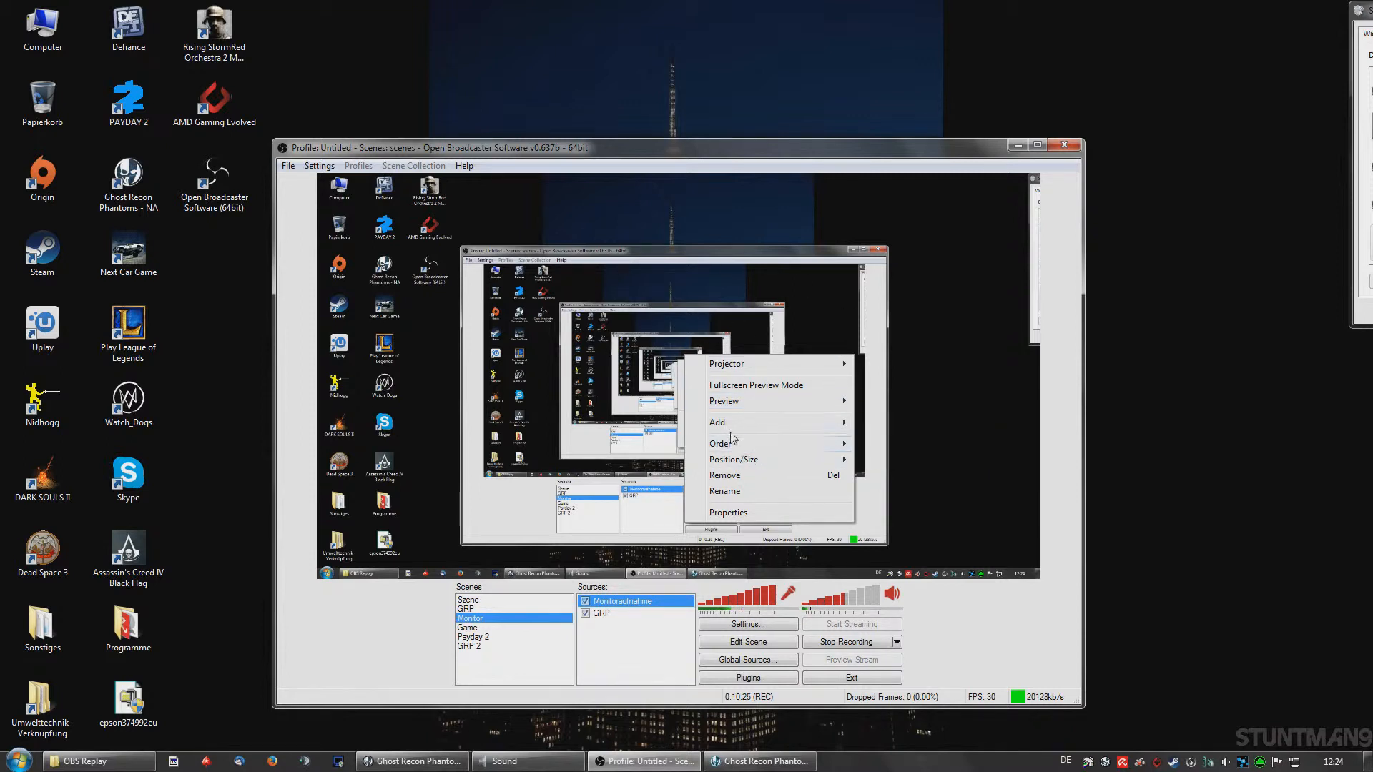
left_click(999, 273)
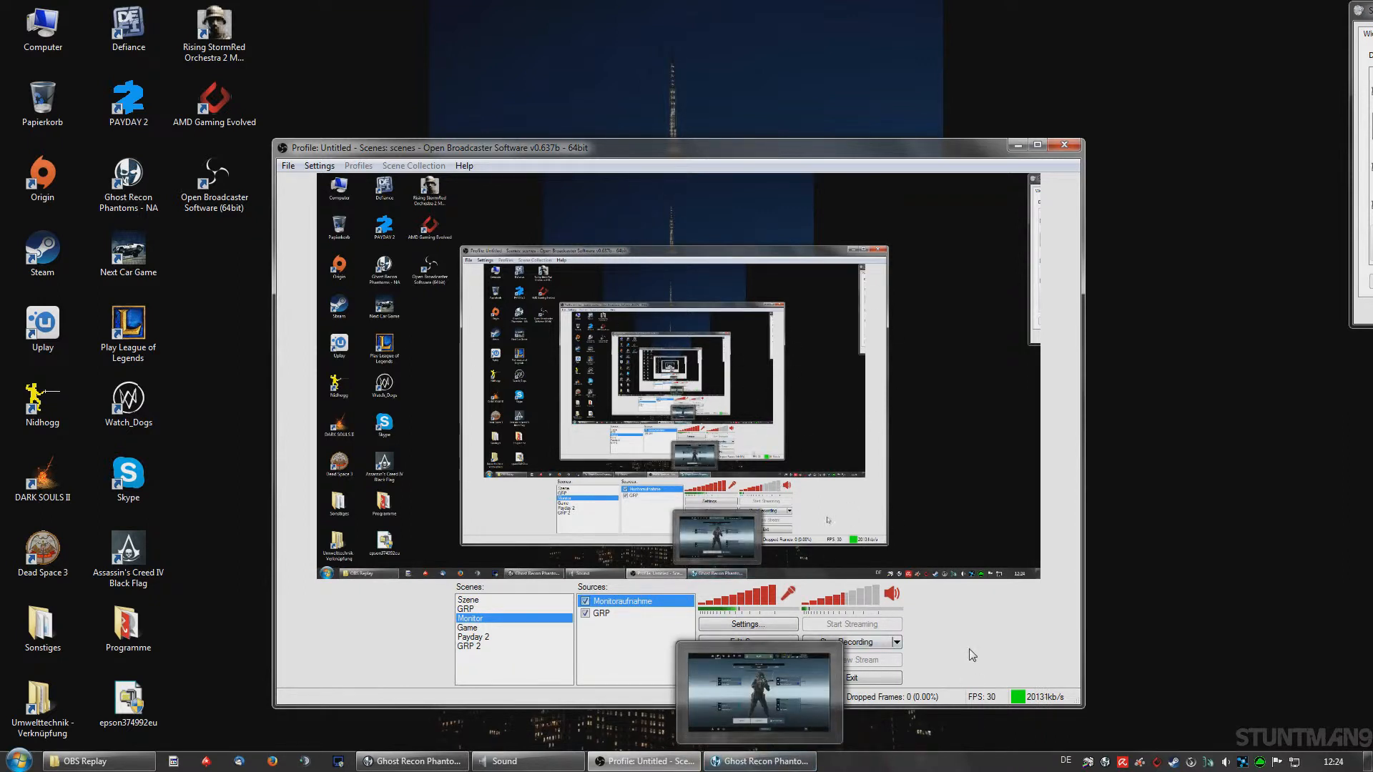
left_click(897, 642)
left_click(897, 643)
right_click(694, 418)
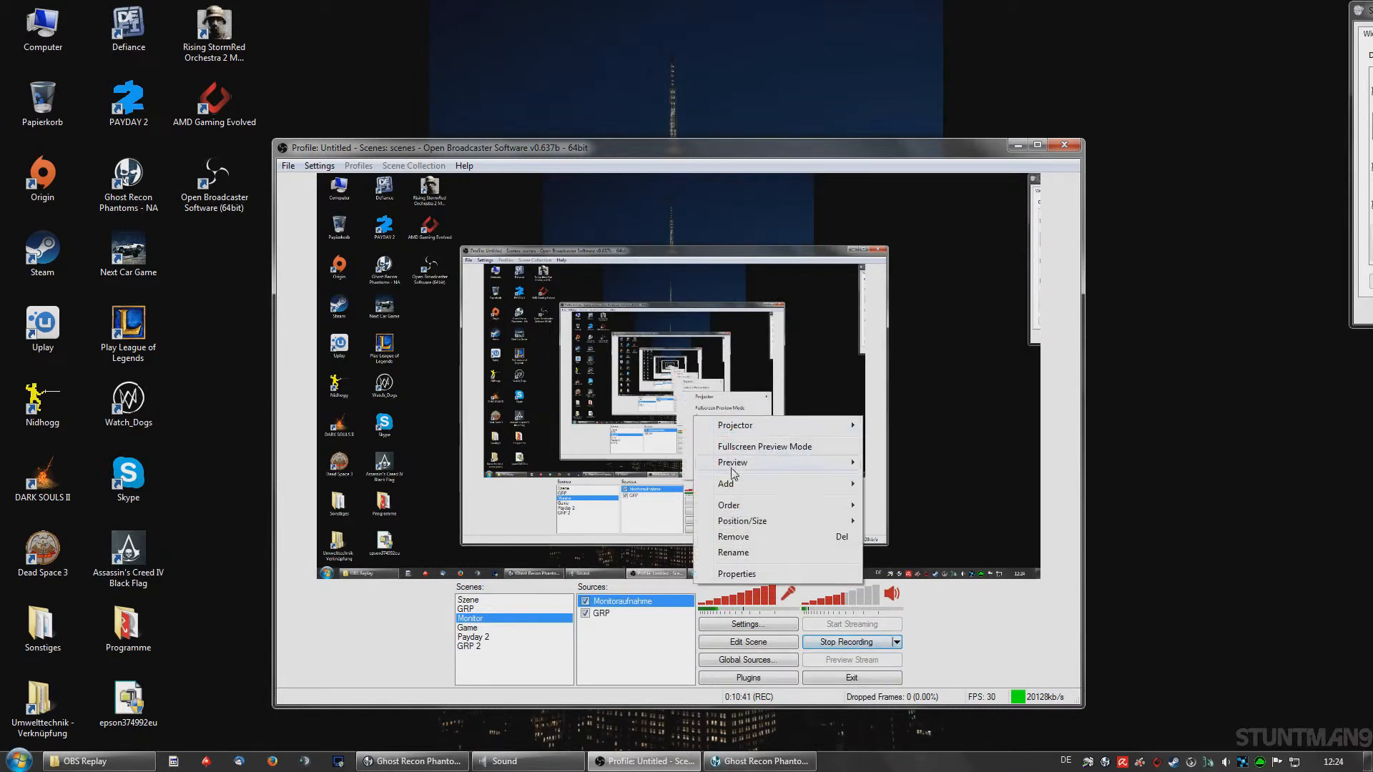
mouse_move(737, 463)
left_click(901, 500)
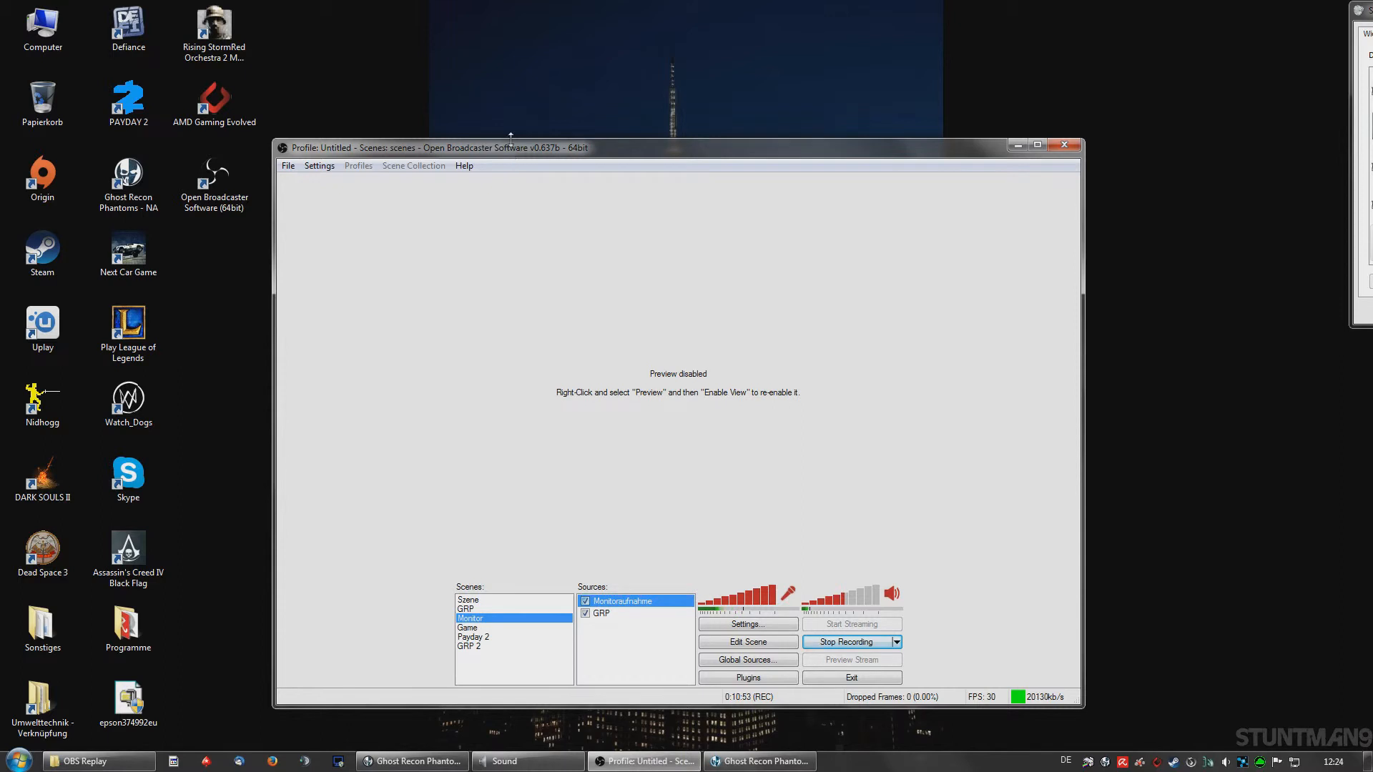
Step: Start the replay buffer alongside the running recording
left_click(896, 642)
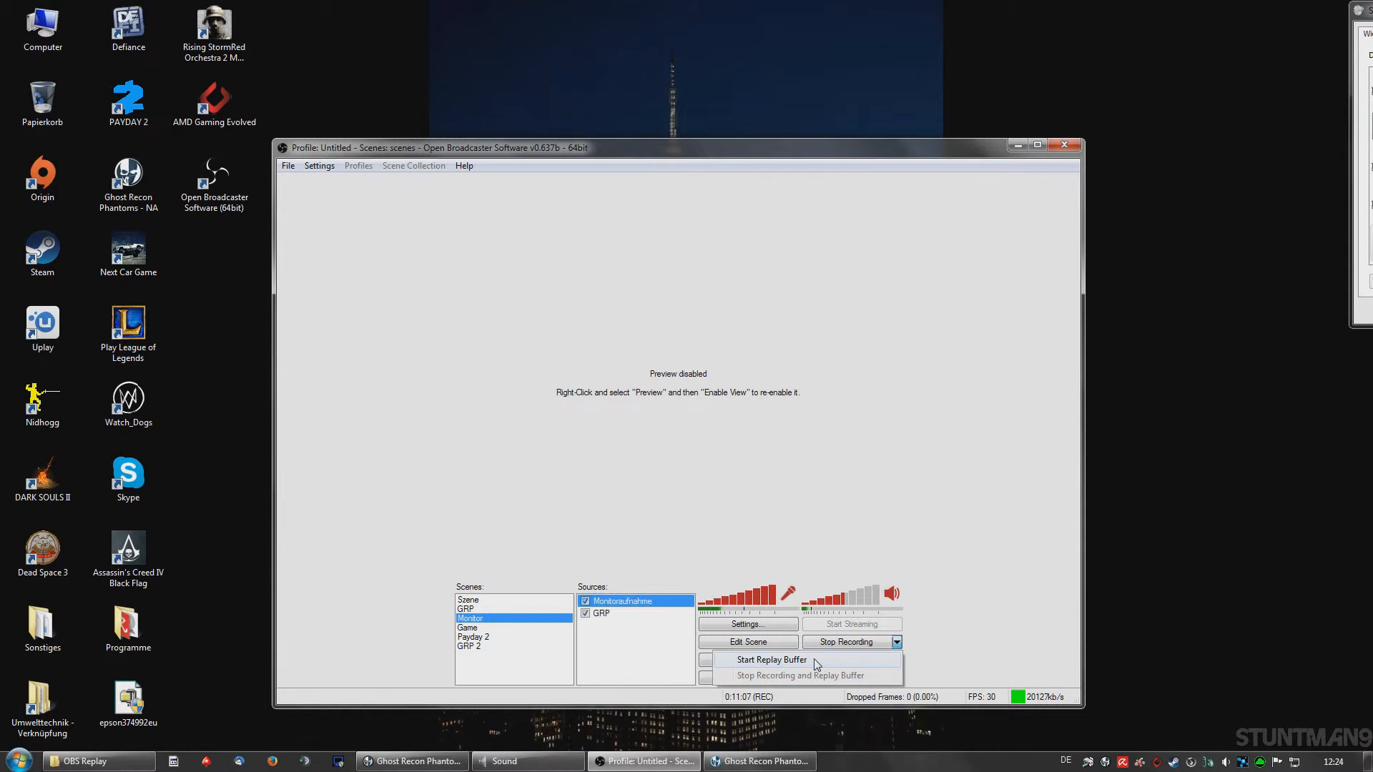
left_click(774, 661)
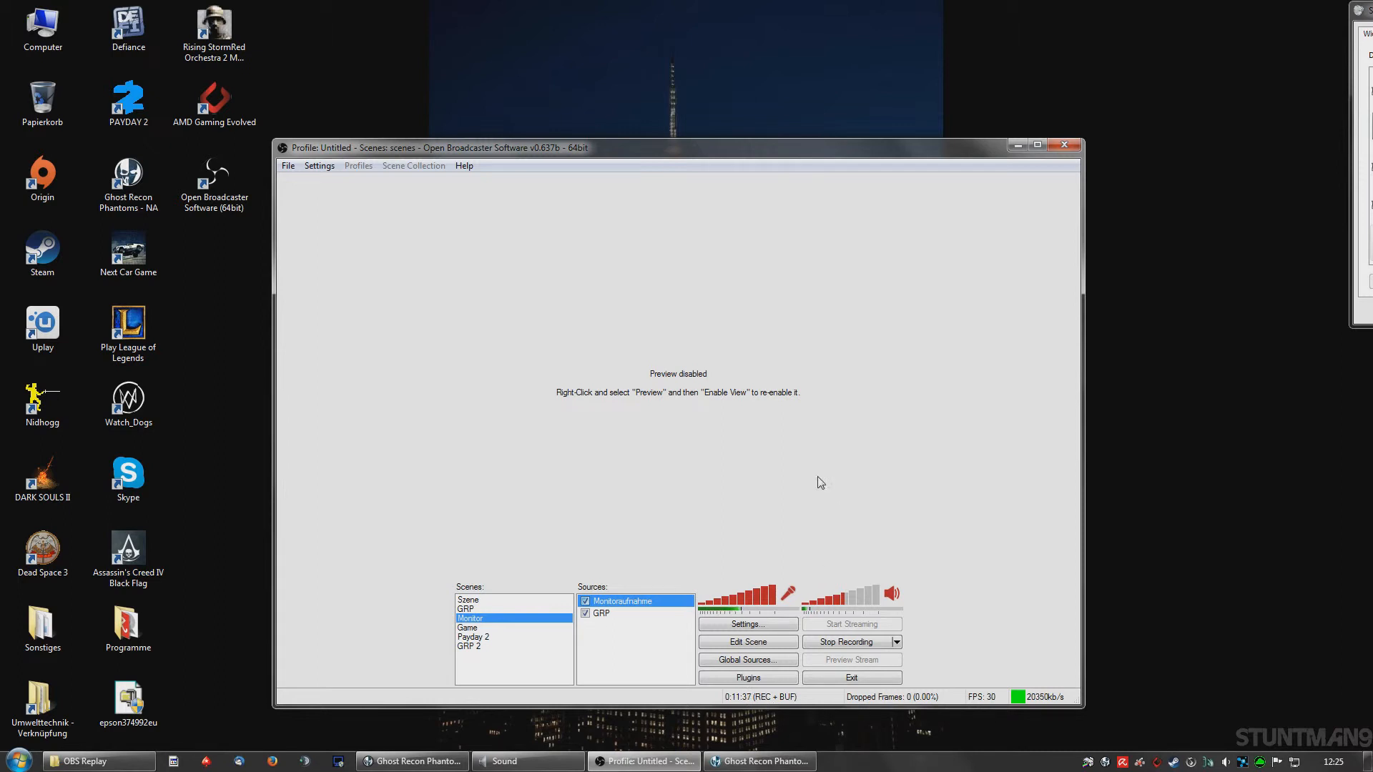
Step: Switch to Ghost Recon Phantoms and play in the firing range, shooting at the targets as test footage for the replay buffer, and leave it
left_click(477, 627)
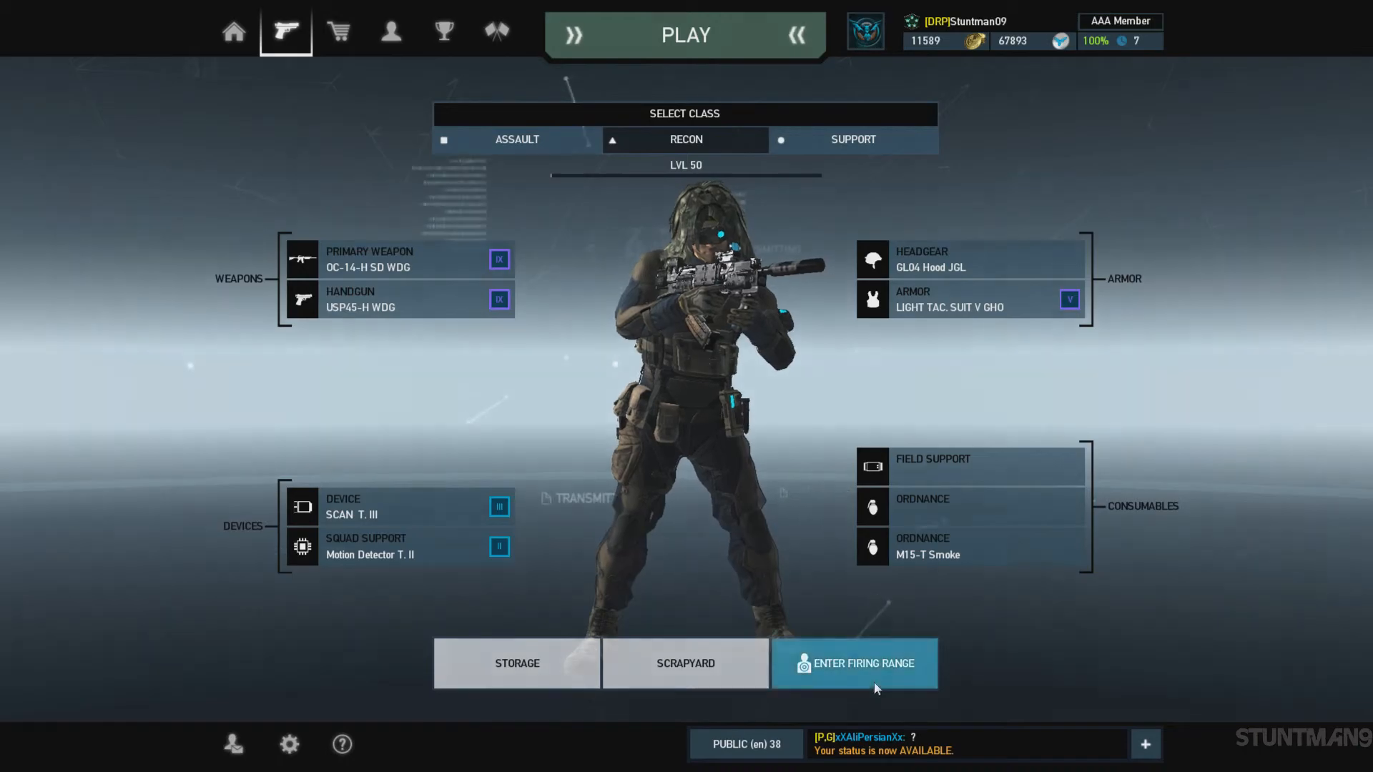
left_click(874, 683)
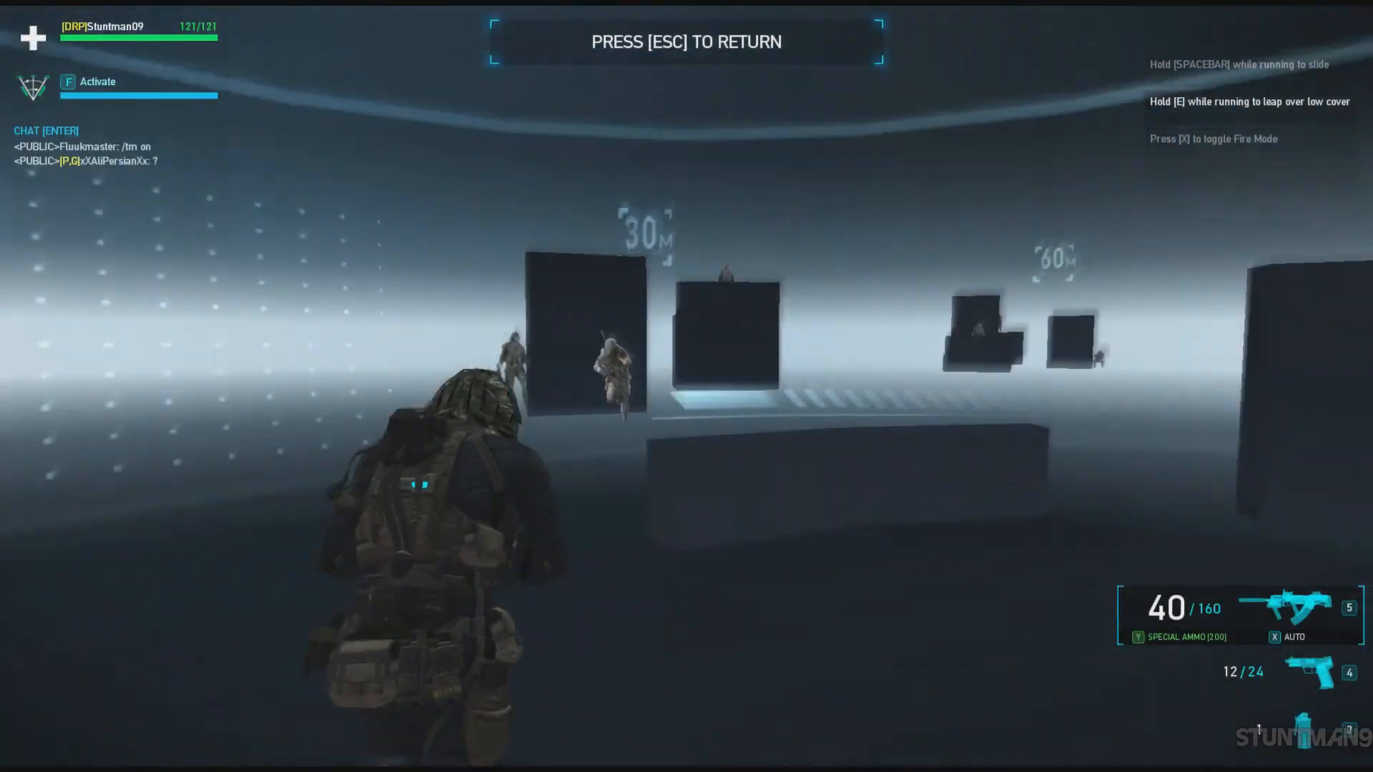
right_click(687, 386)
left_click(686, 386)
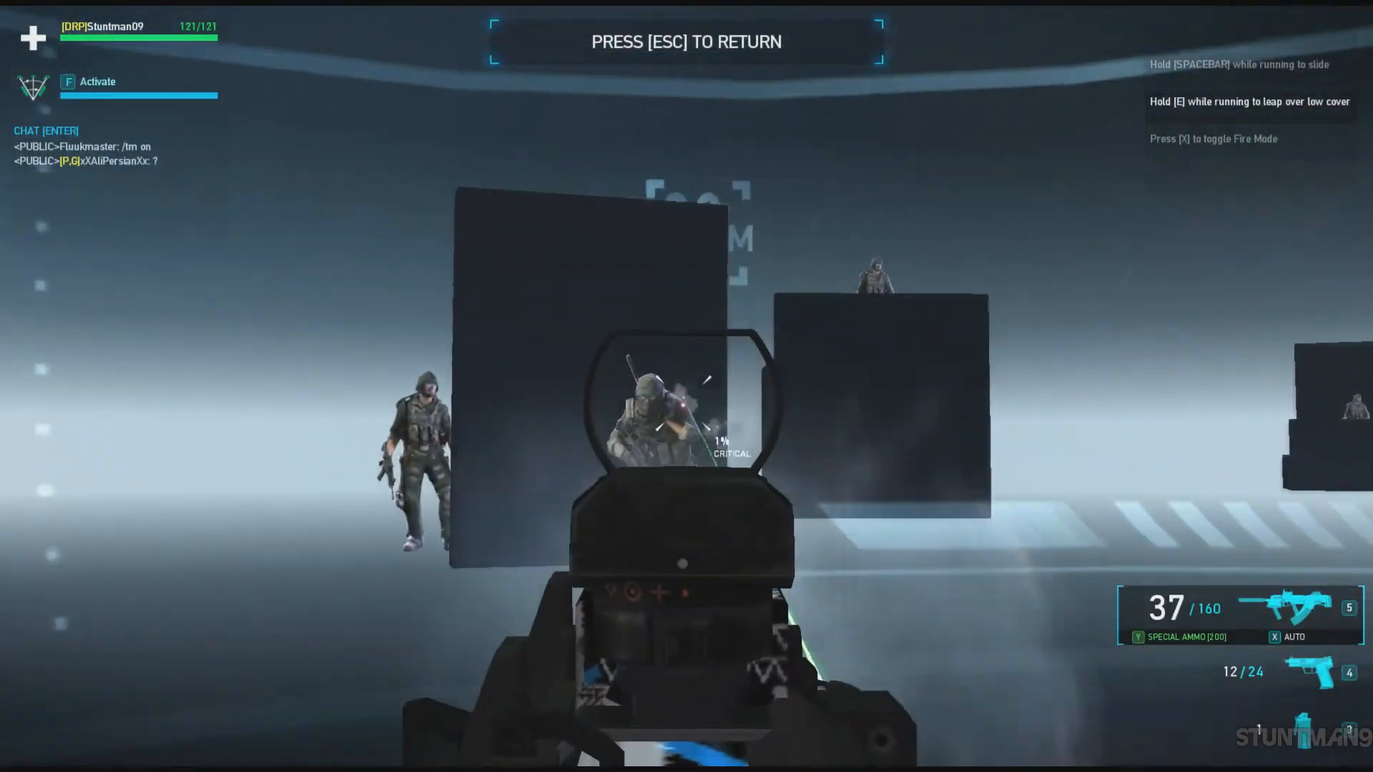
left_click(686, 386)
left_click(686, 386)
left_click(686, 386)
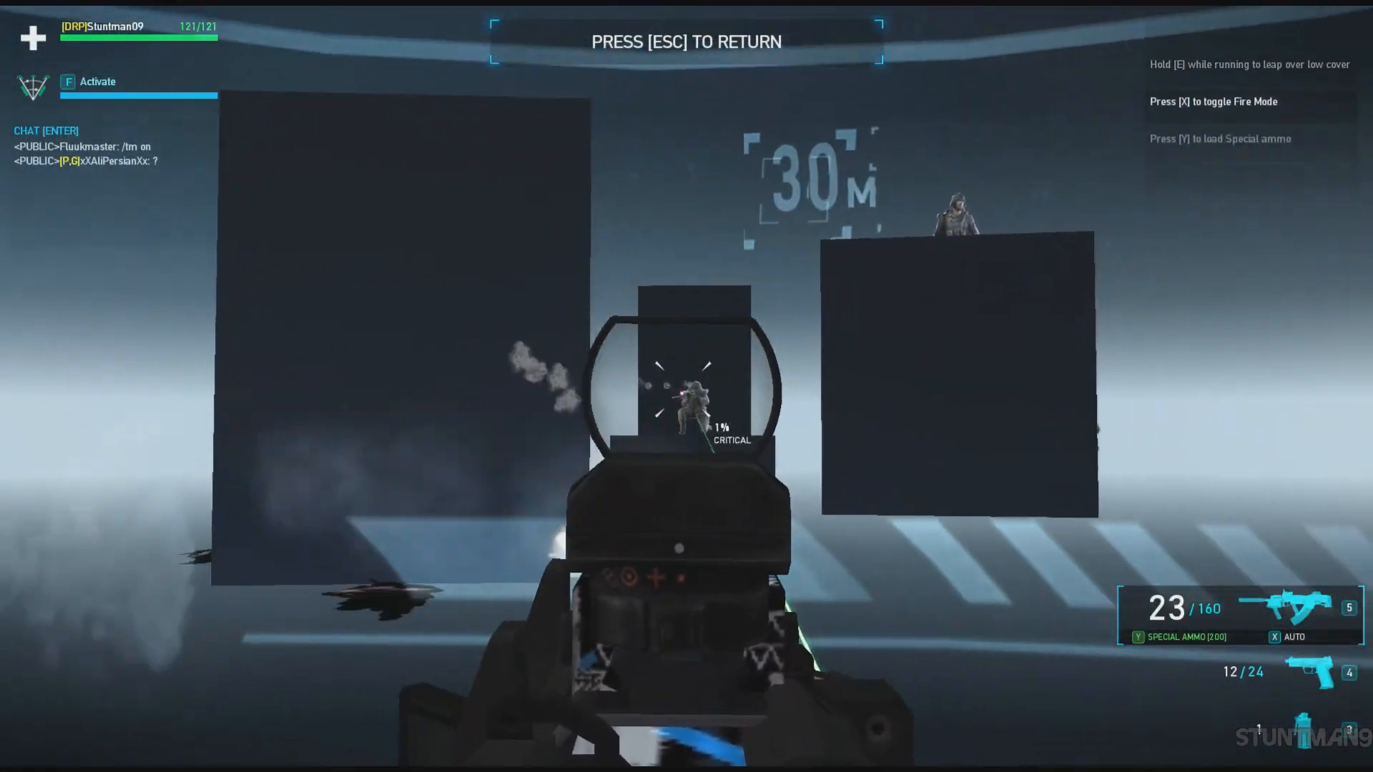
left_click(686, 387)
left_click(687, 386)
left_click(686, 387)
left_click(686, 386)
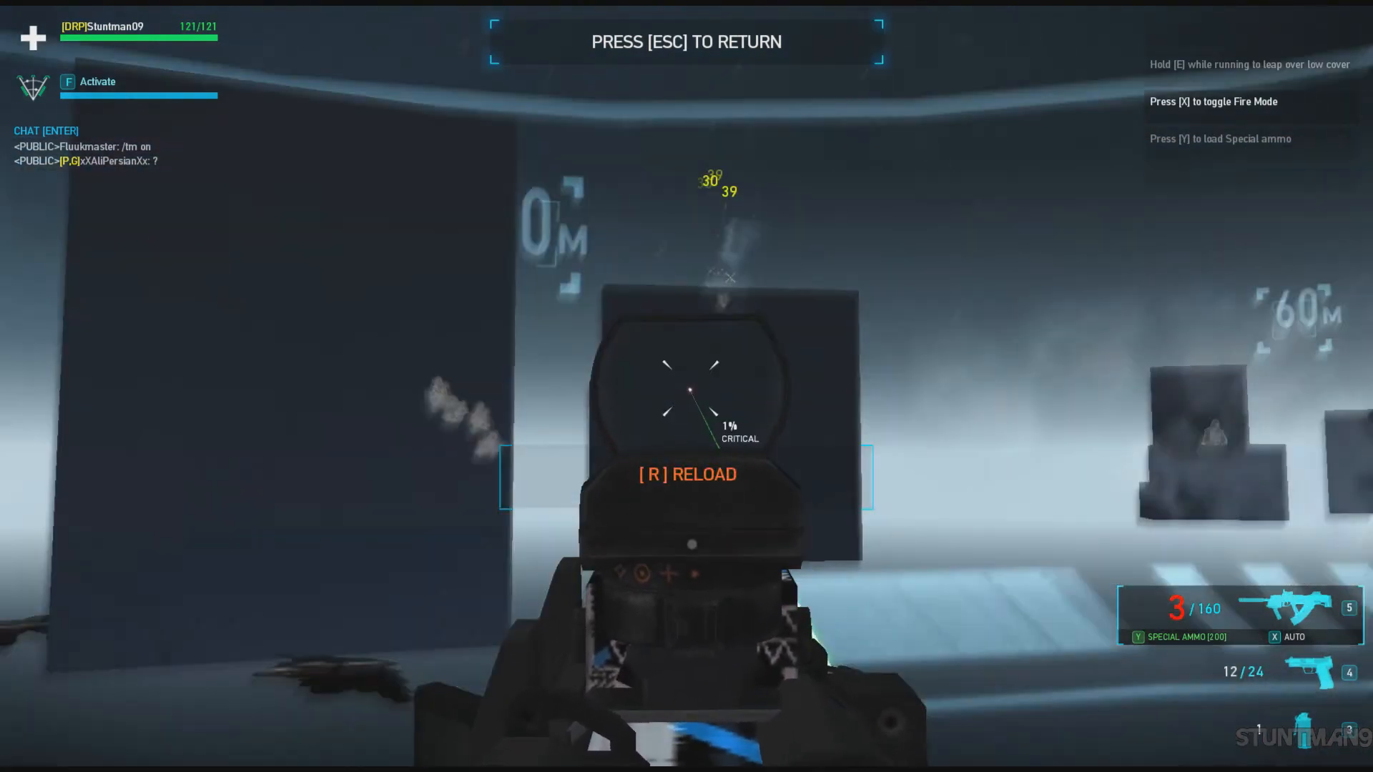
left_click(687, 387)
key("r")
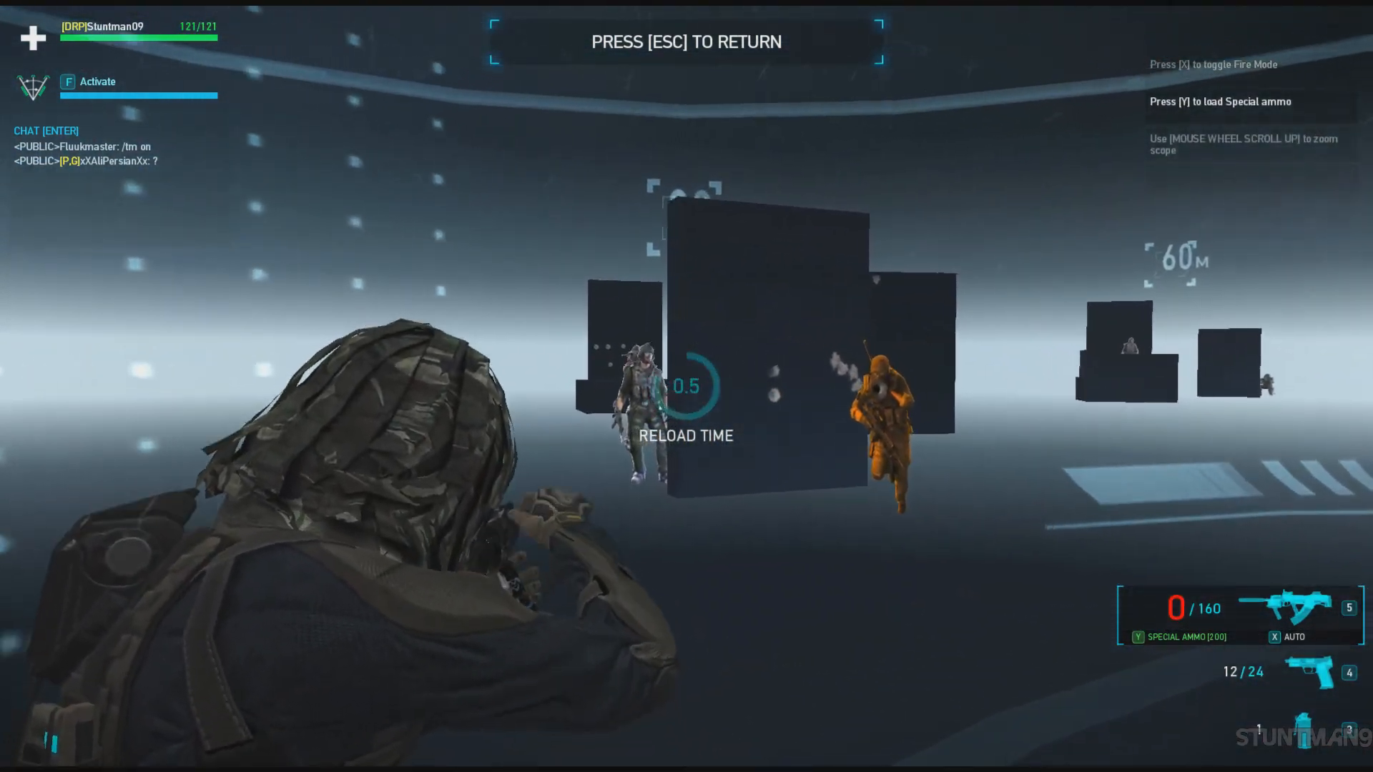
right_click(686, 386)
left_click(687, 386)
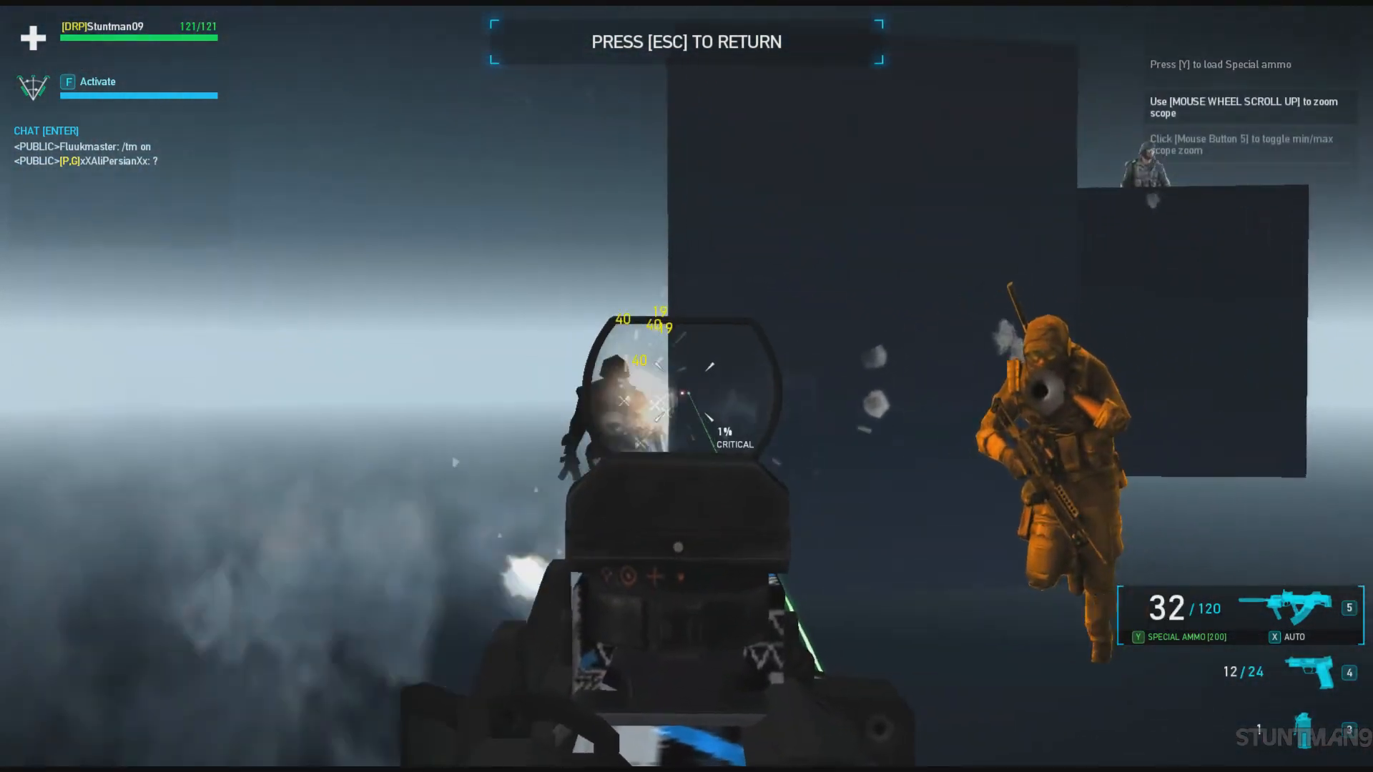
key("r")
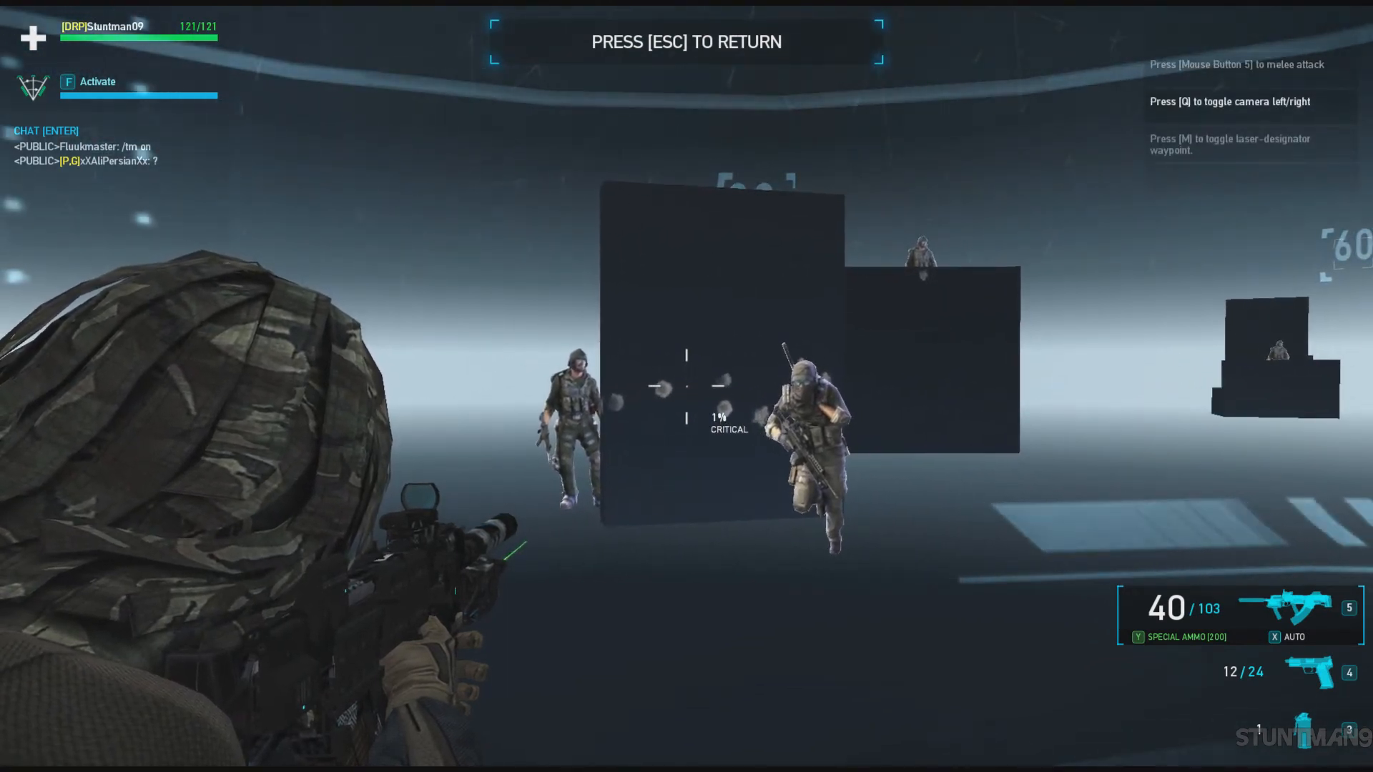
key("c")
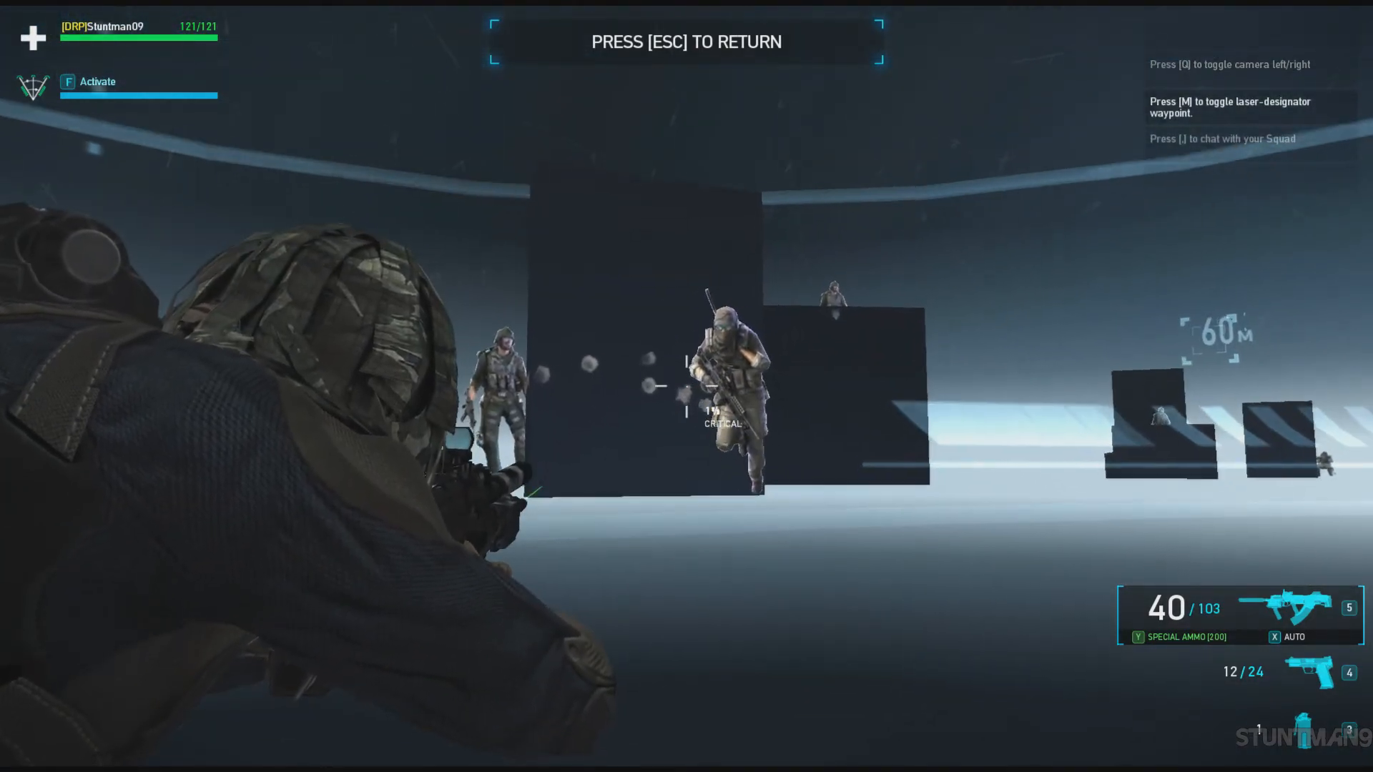
key("c")
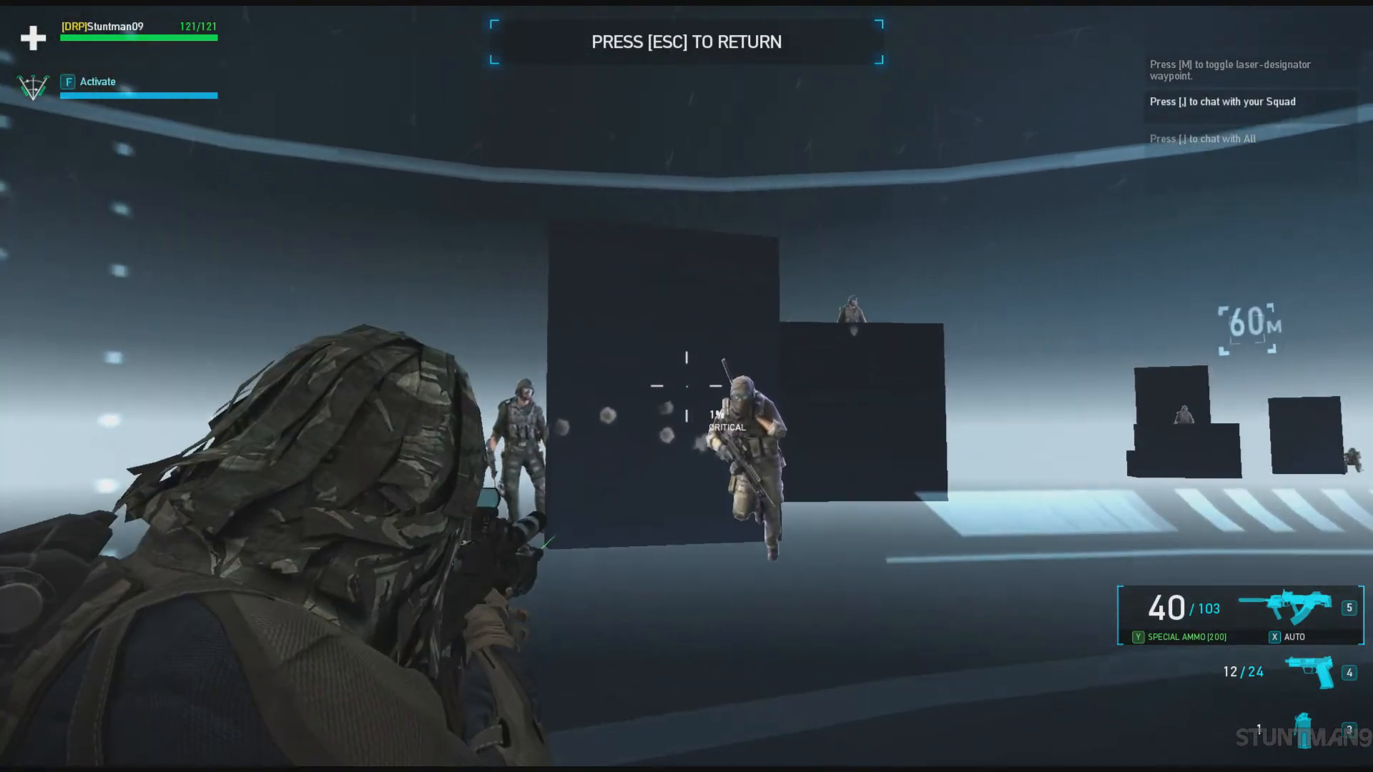
key("Escape")
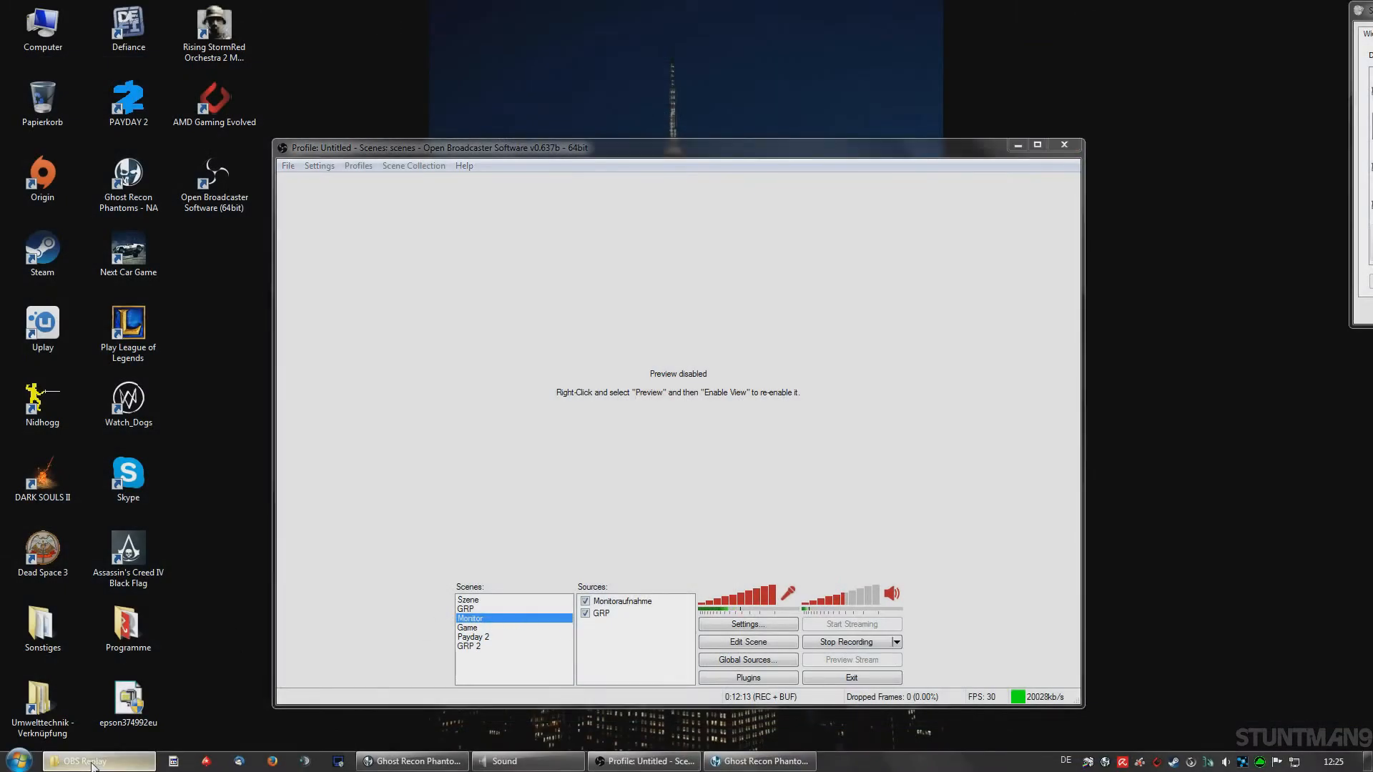
left_click(91, 764)
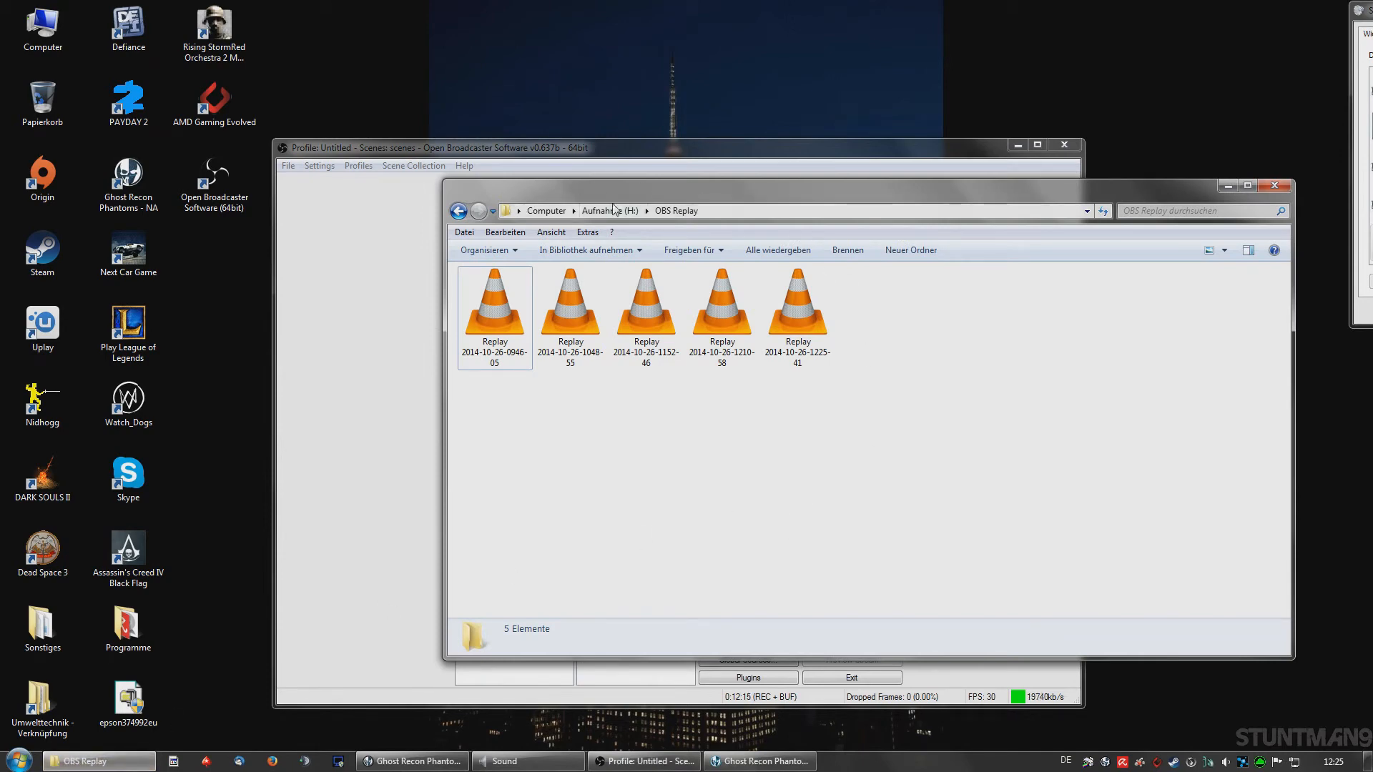
left_click(803, 280)
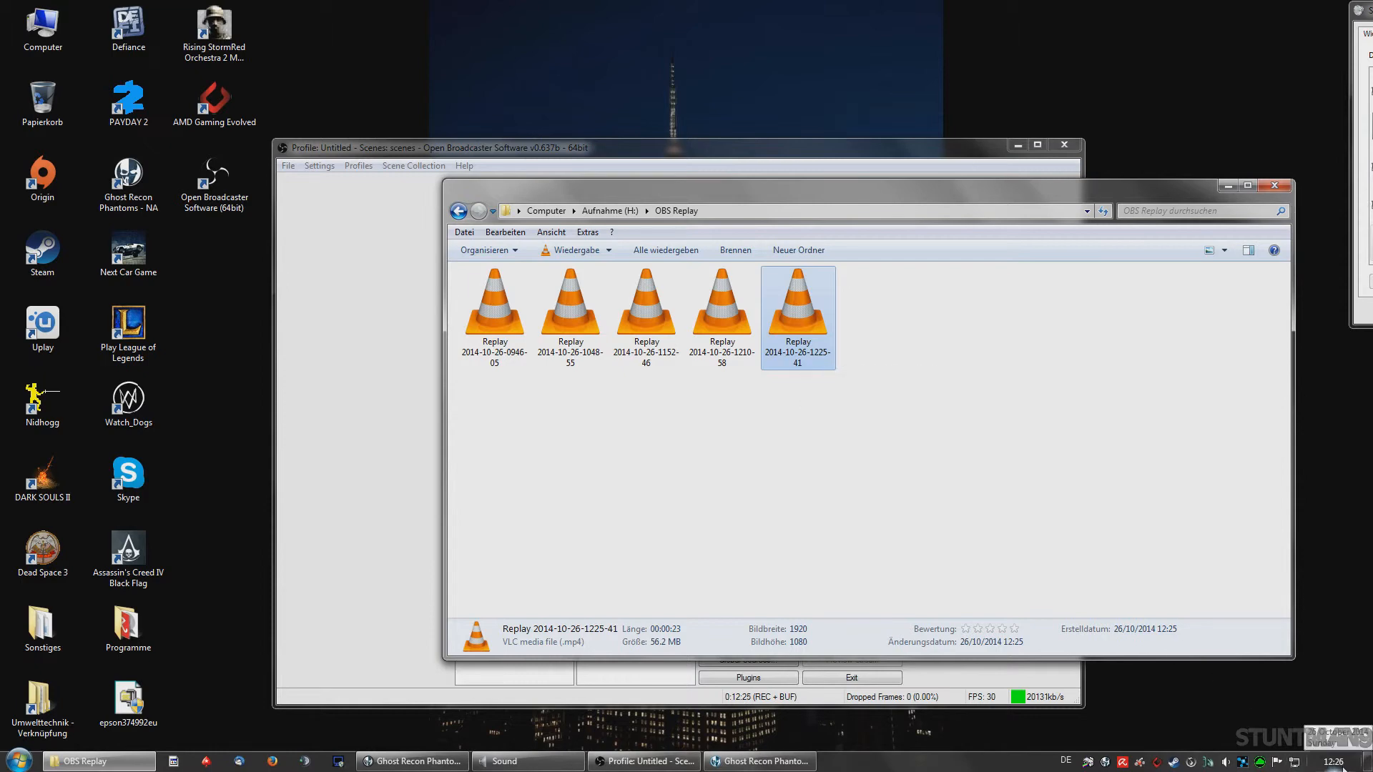
double_click(809, 336)
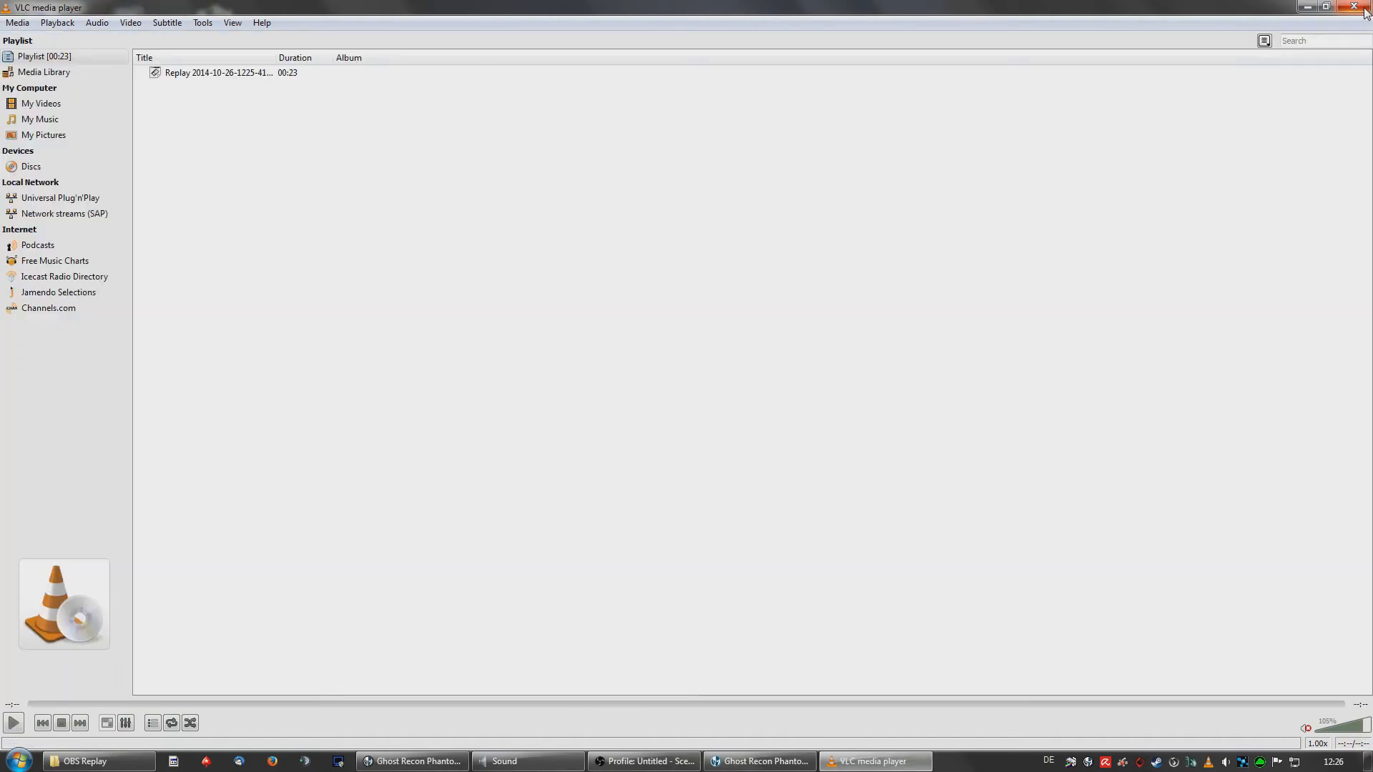
left_click(1359, 7)
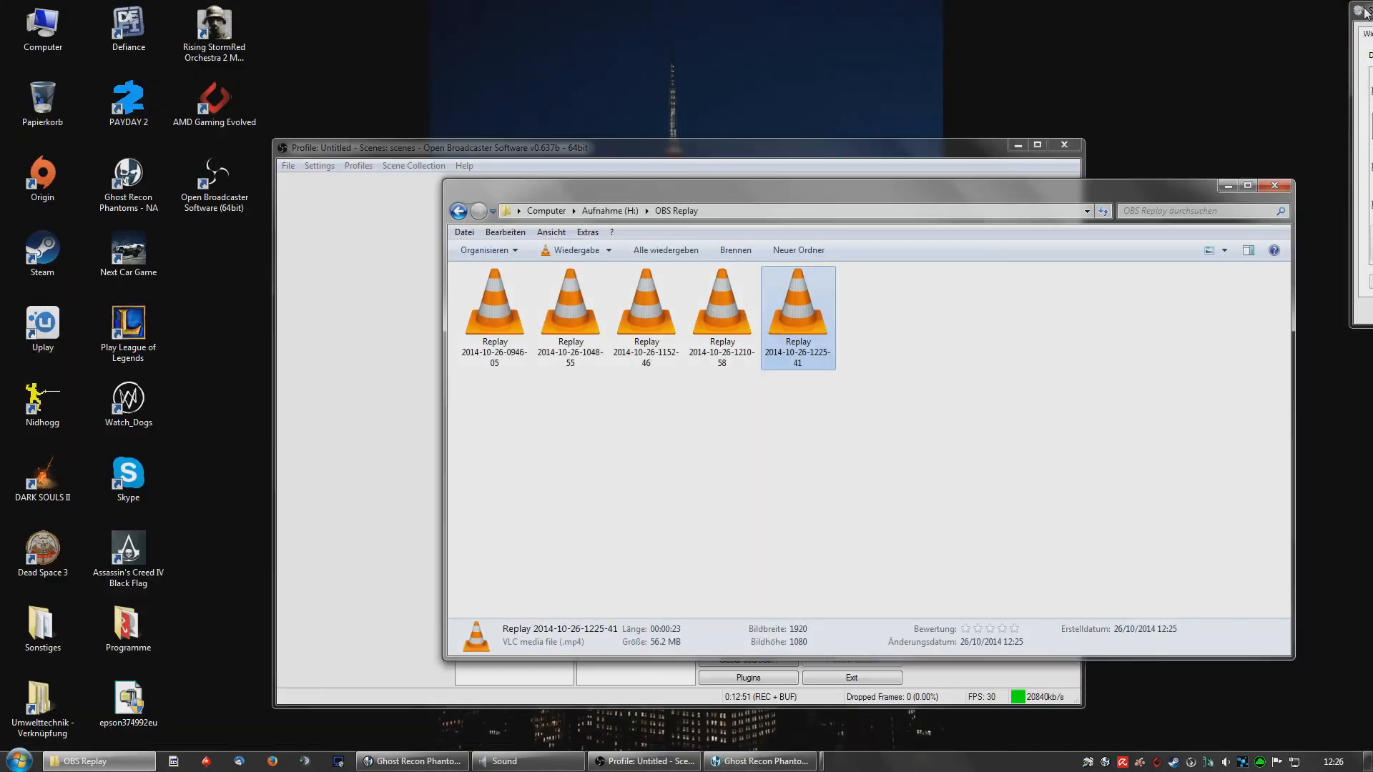